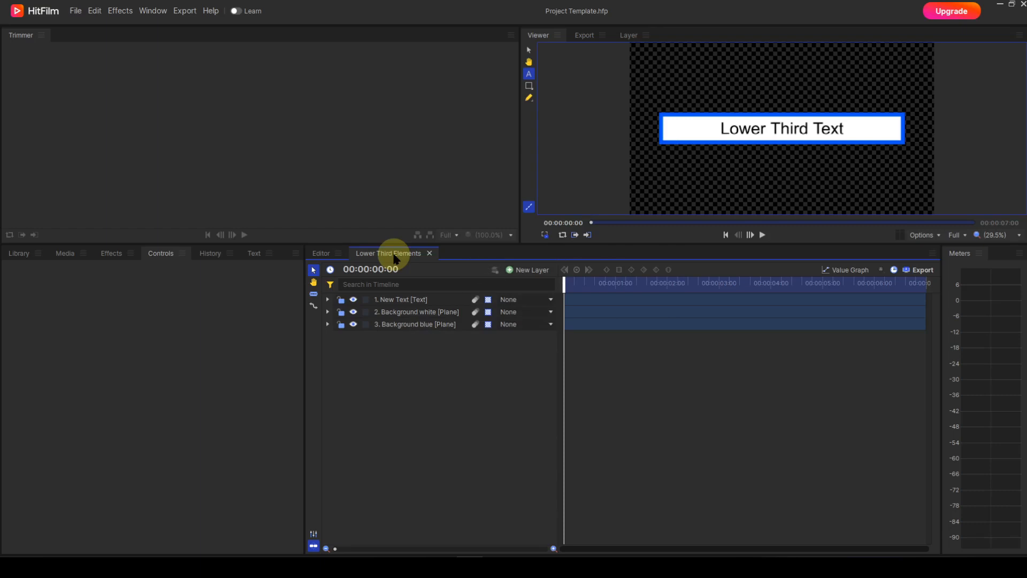
Rename the Lower Third Elements composite shot in the project media as "Lower Third expand and collapse"
click(63, 256)
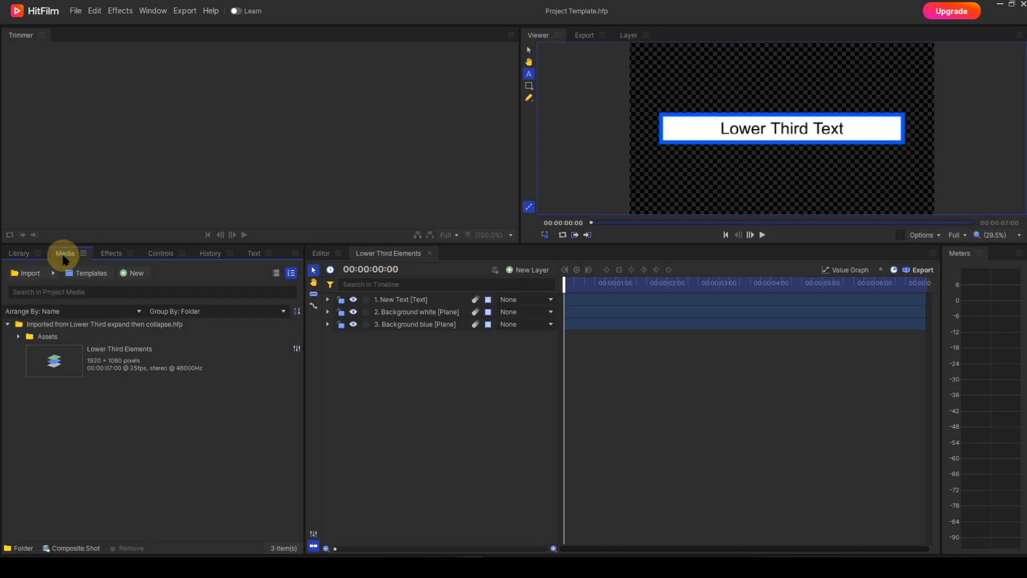
click(146, 373)
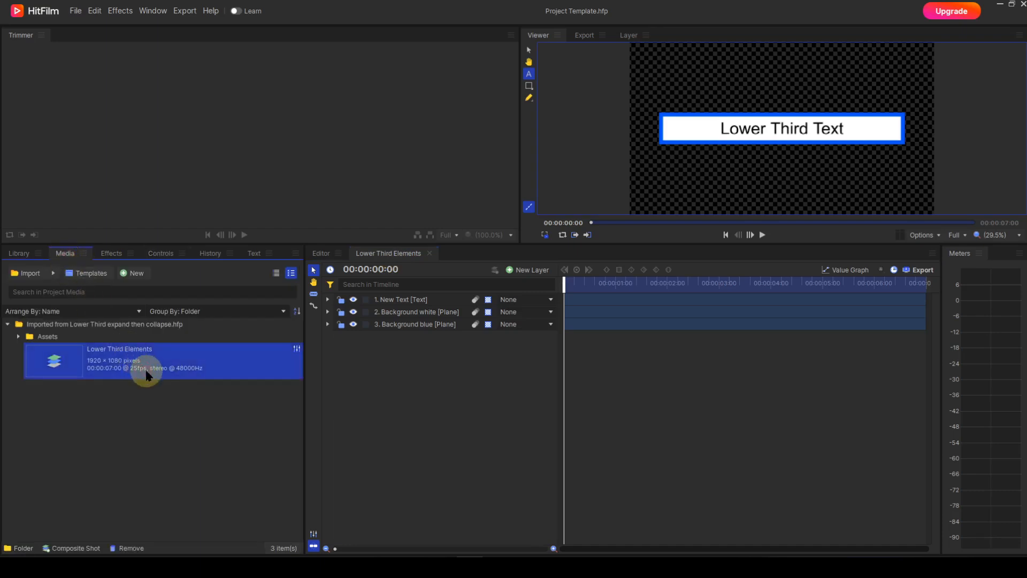
key(F2)
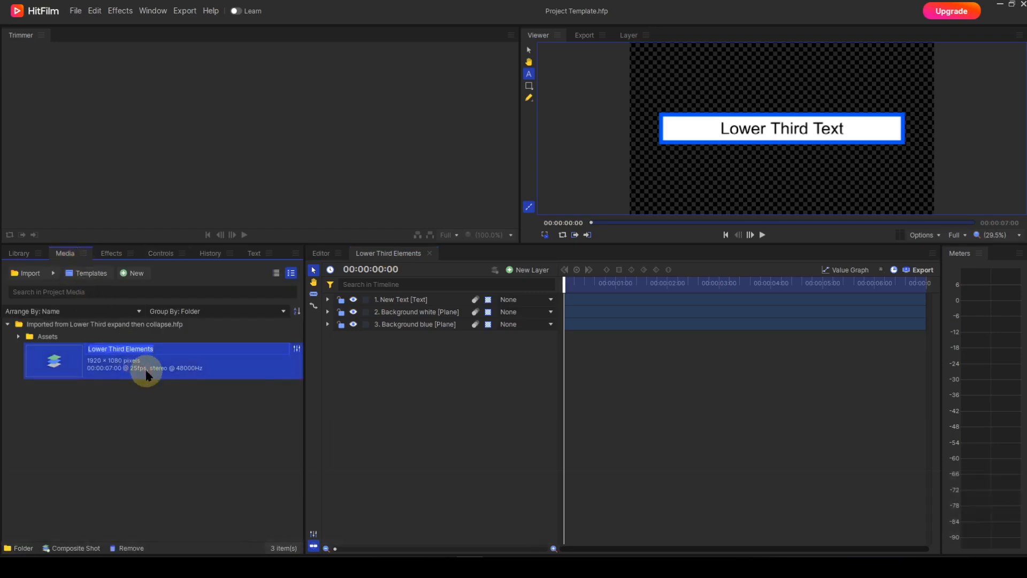
text(Lowe)
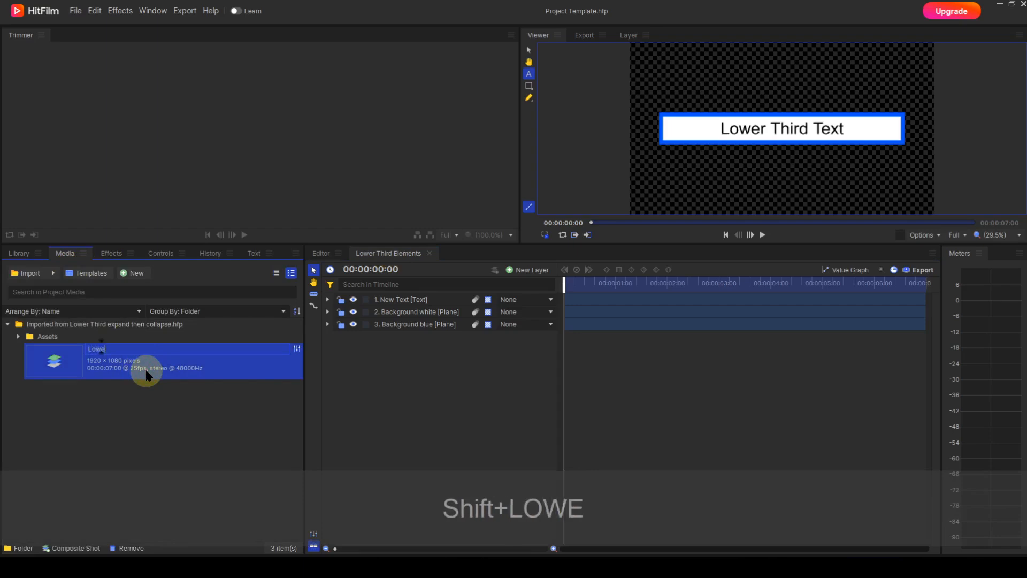
text(r Th)
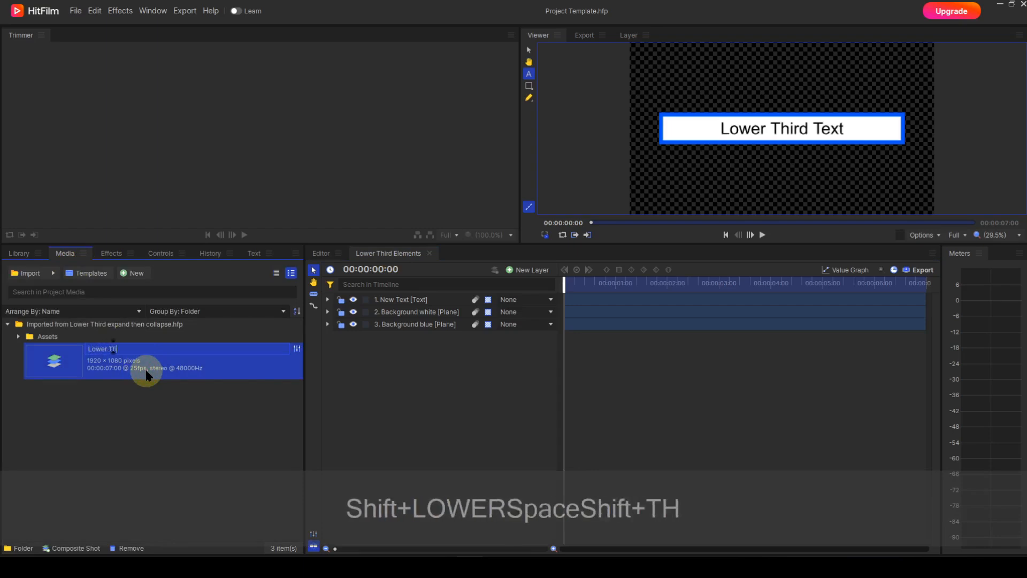
text(ird e)
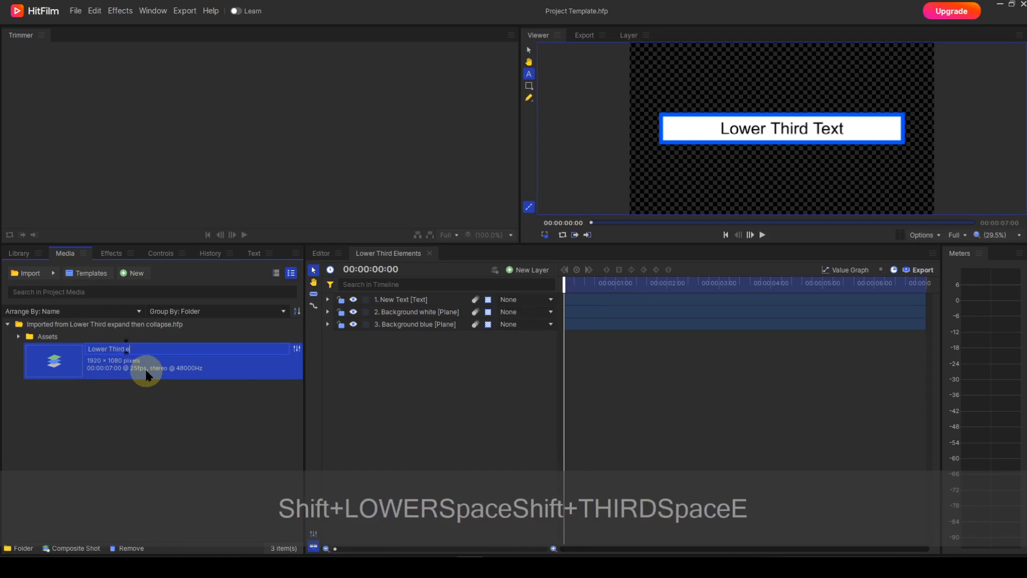
text(xpand and )
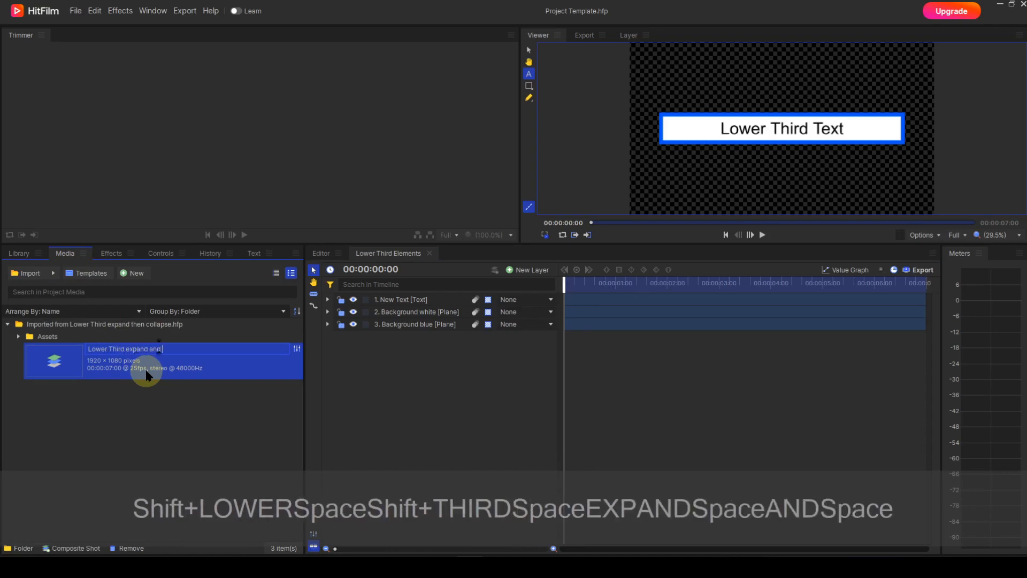
text(collapsse)
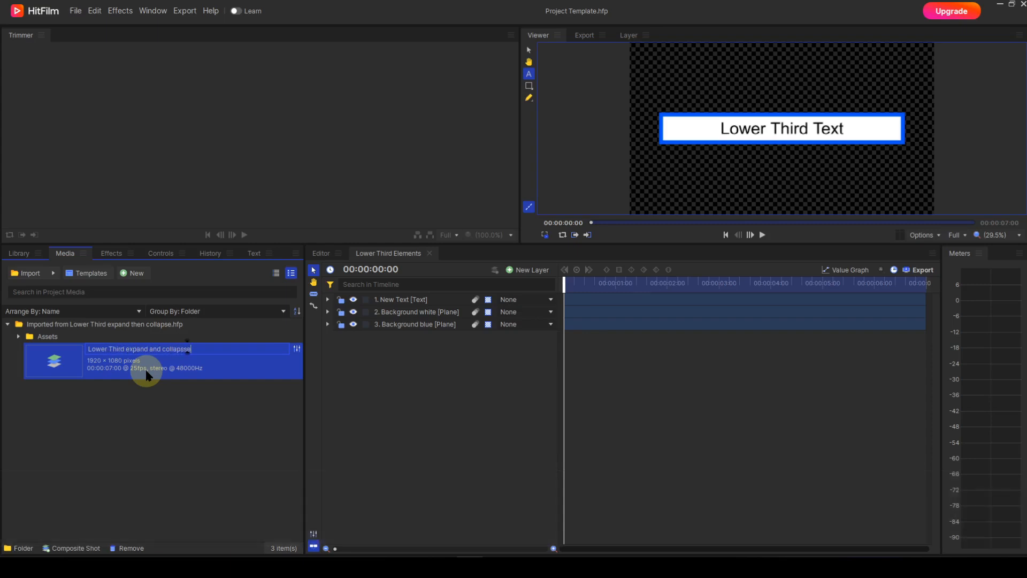
key(BackSpace)
key(BackSpace)
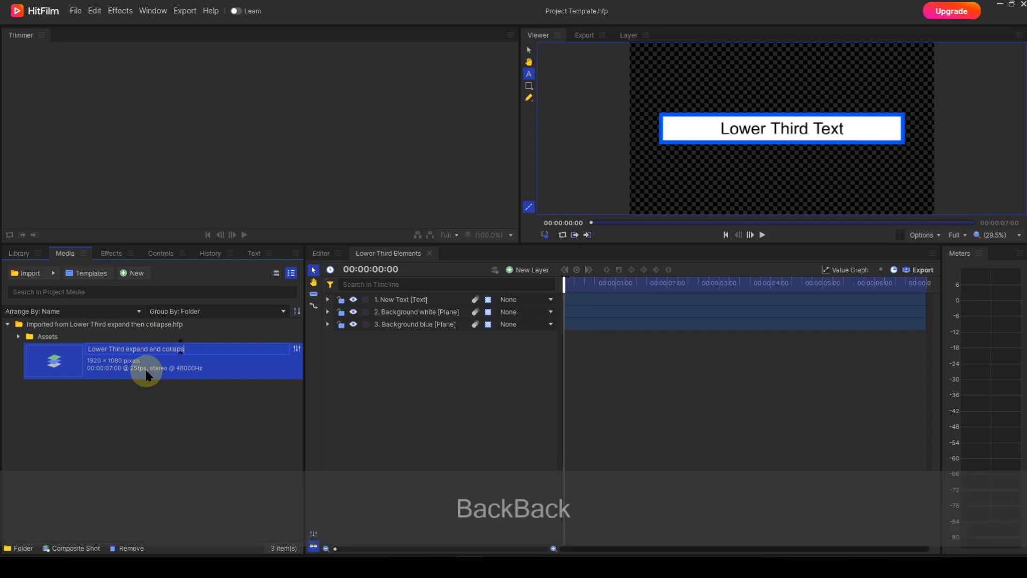
text(e)
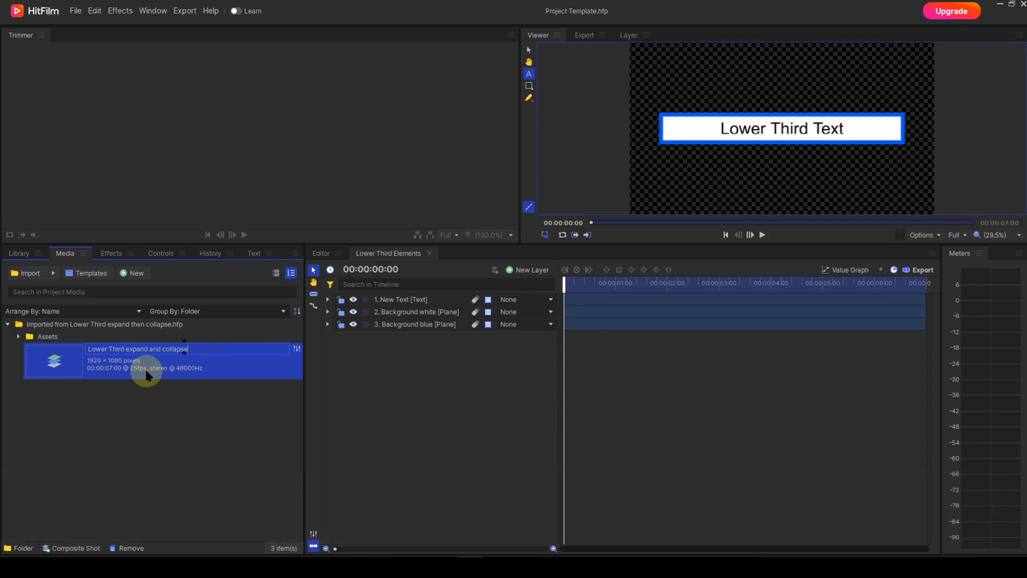
key(Return)
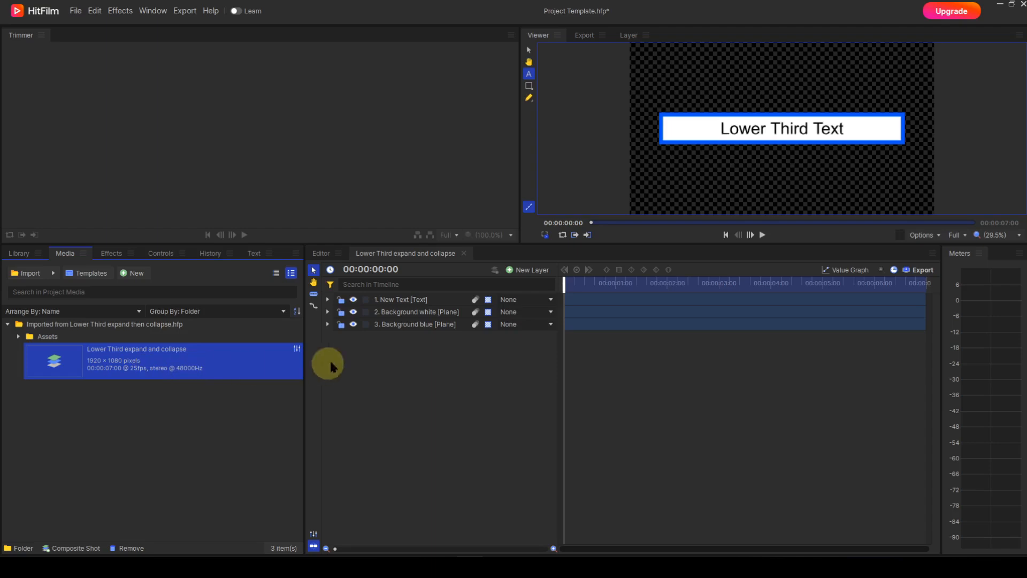
Add a new point layer to the composite shot and name it "Animation"
click(532, 270)
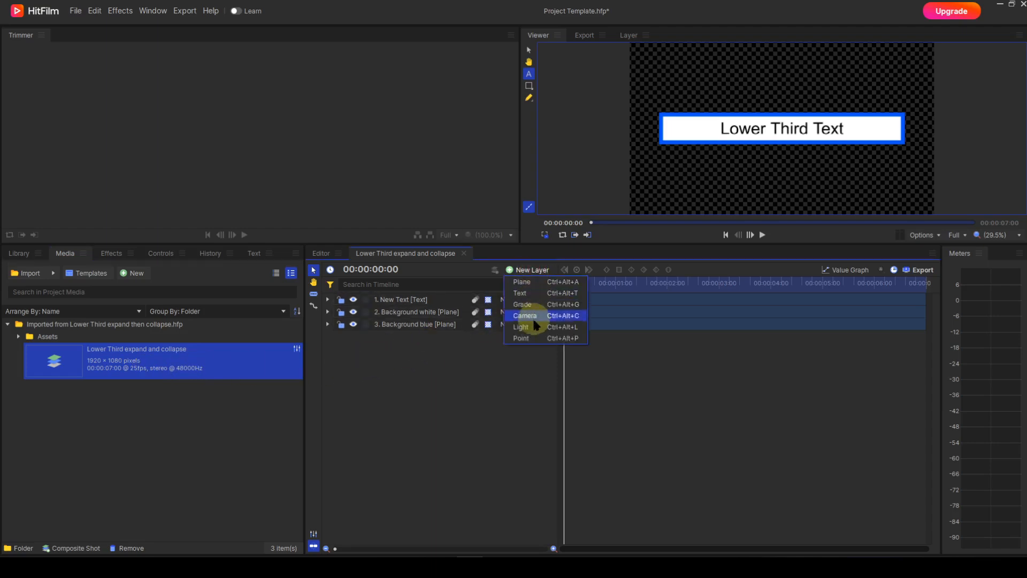
click(531, 337)
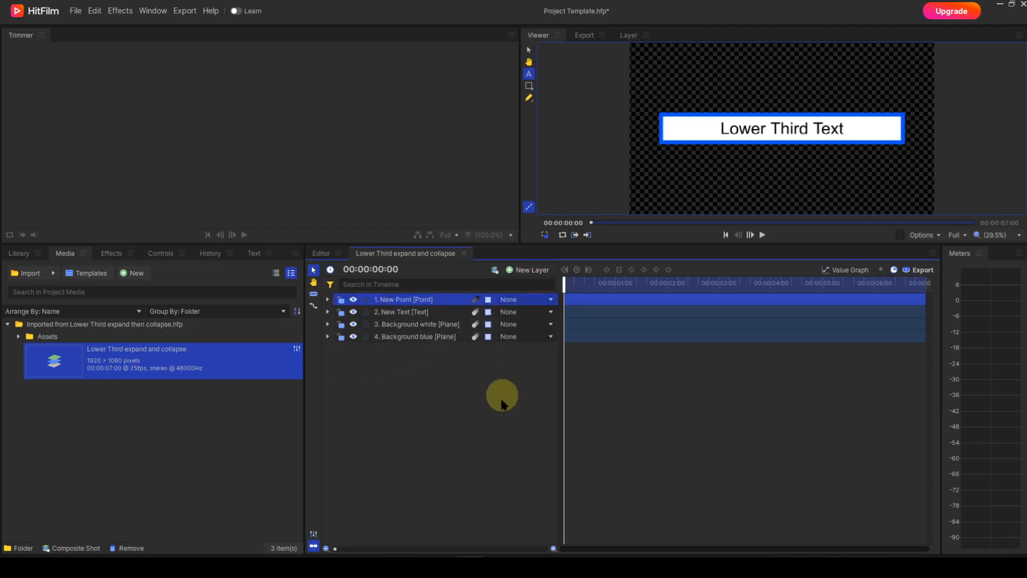
key(F2)
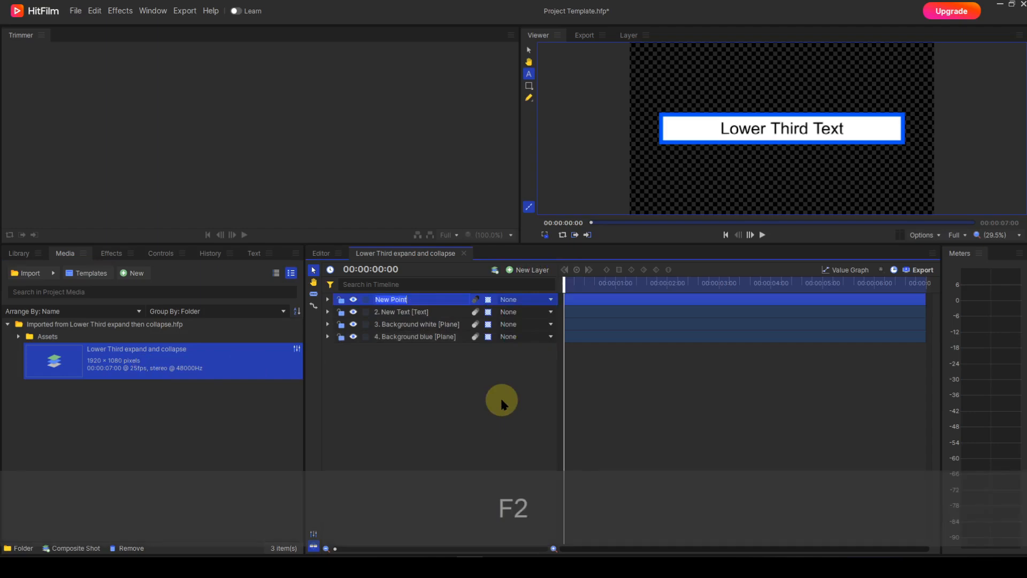
text(Animation)
key(Return)
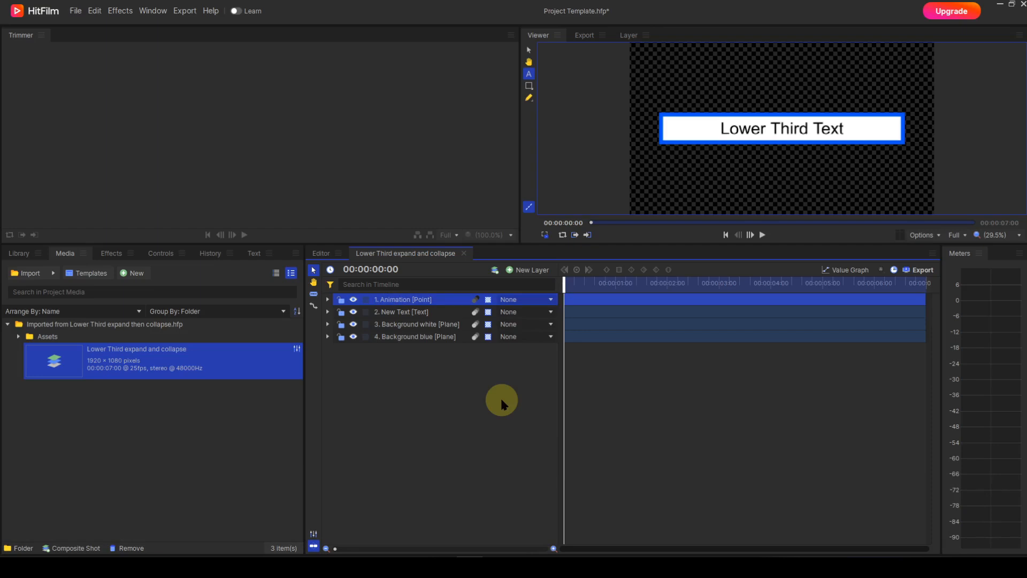
Parent the Background blue, Background white and New Text layers to the Animation point
click(545, 337)
click(526, 365)
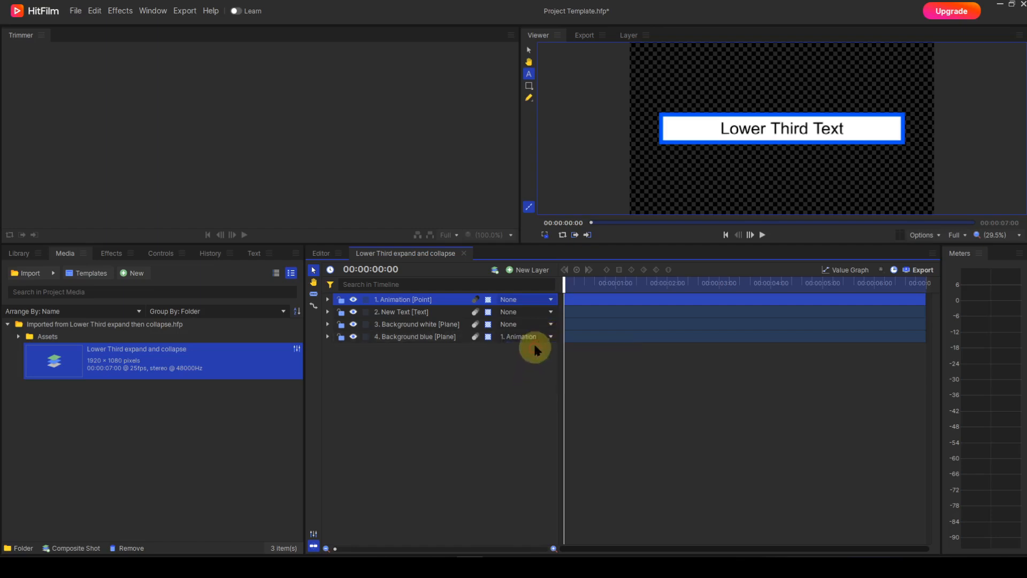
click(550, 325)
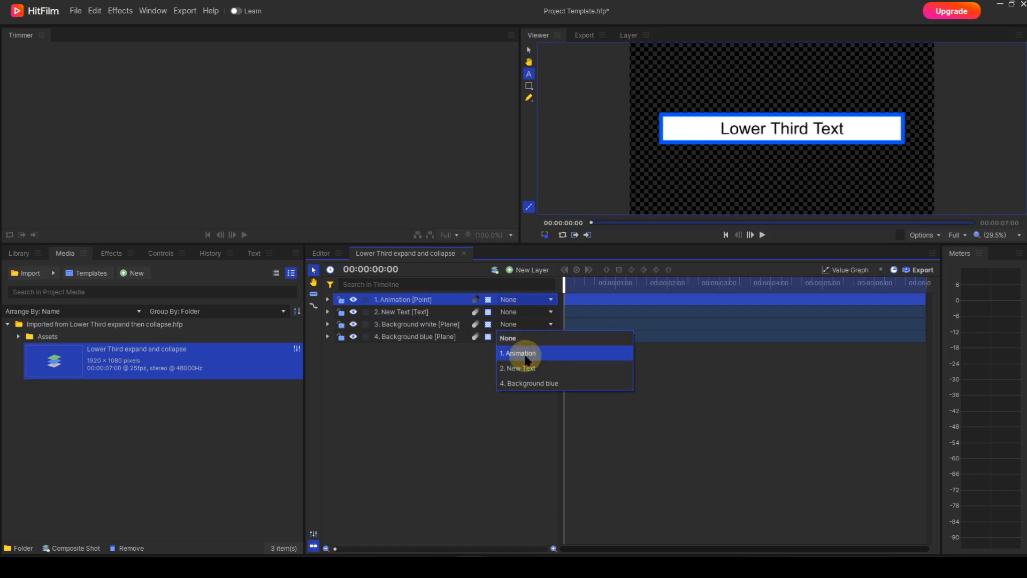
click(525, 353)
click(550, 312)
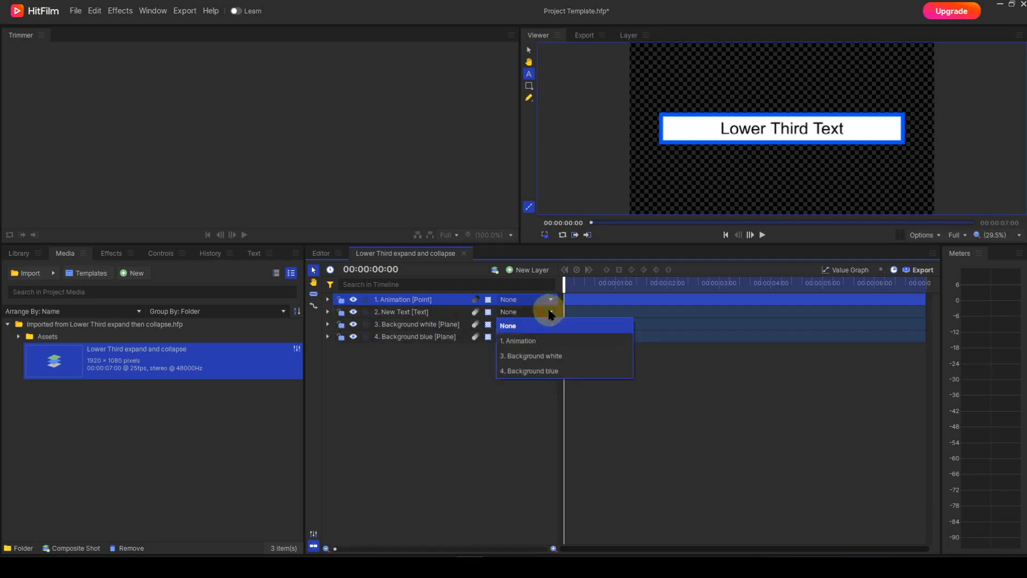
click(522, 339)
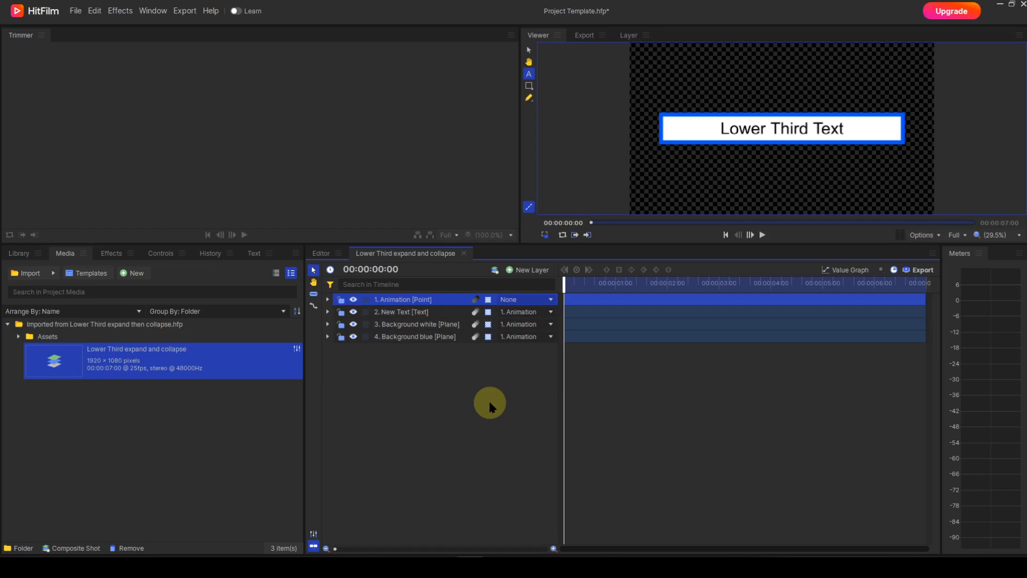
Move the Animation point straight down to a vertical position of about -325 and expand its Transform properties
click(529, 50)
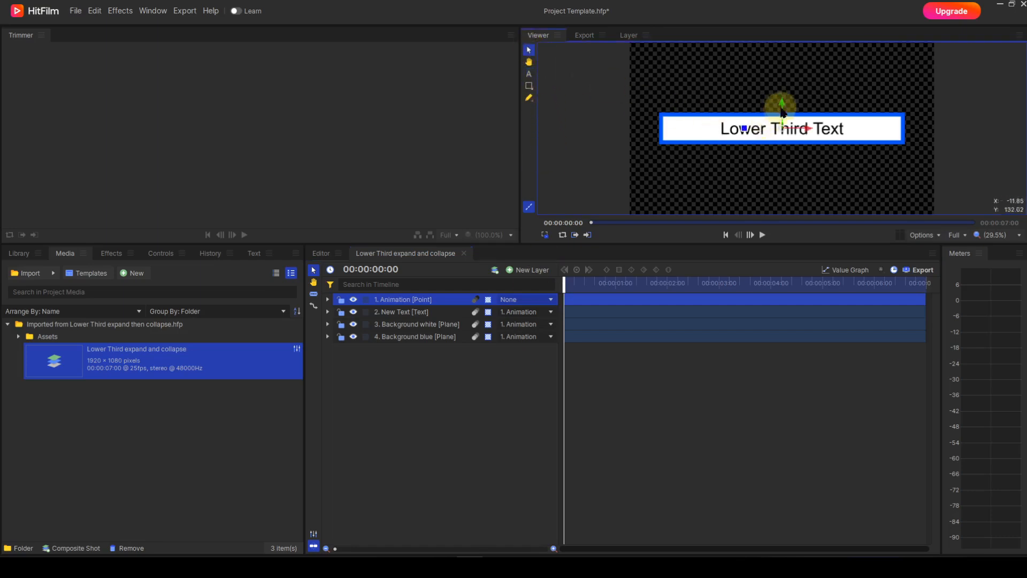
drag(781, 102, 780, 158)
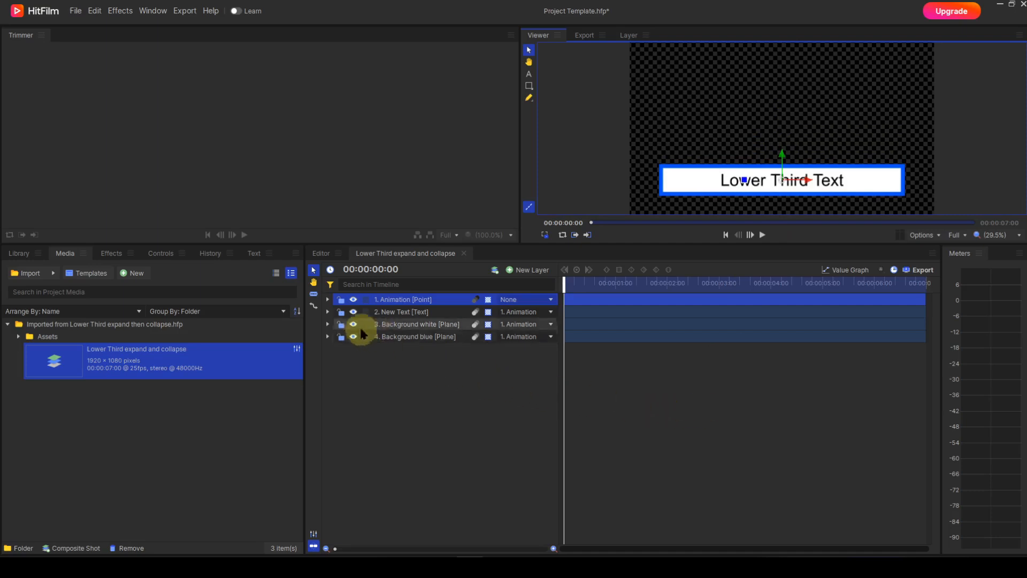
click(328, 299)
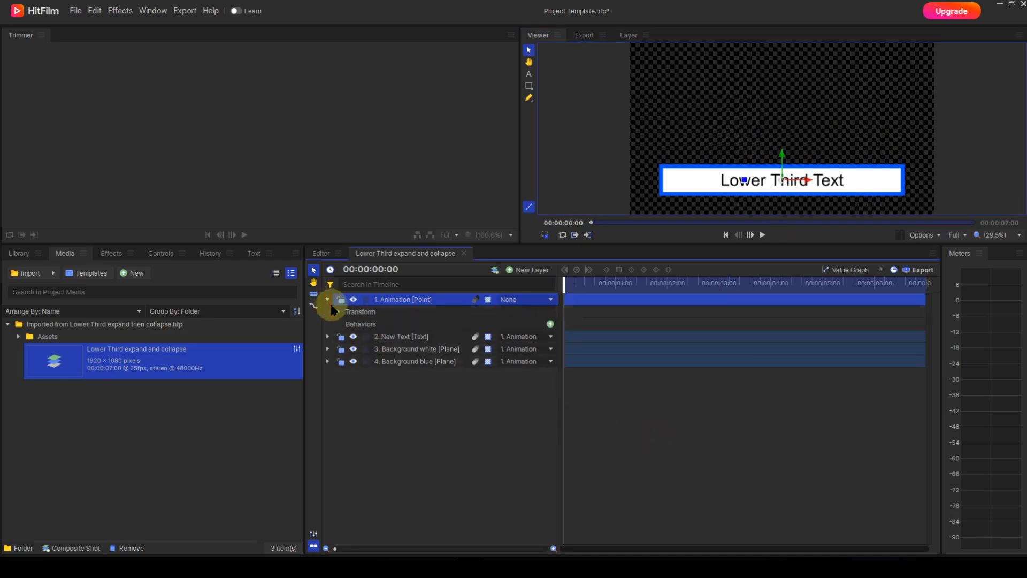
click(338, 312)
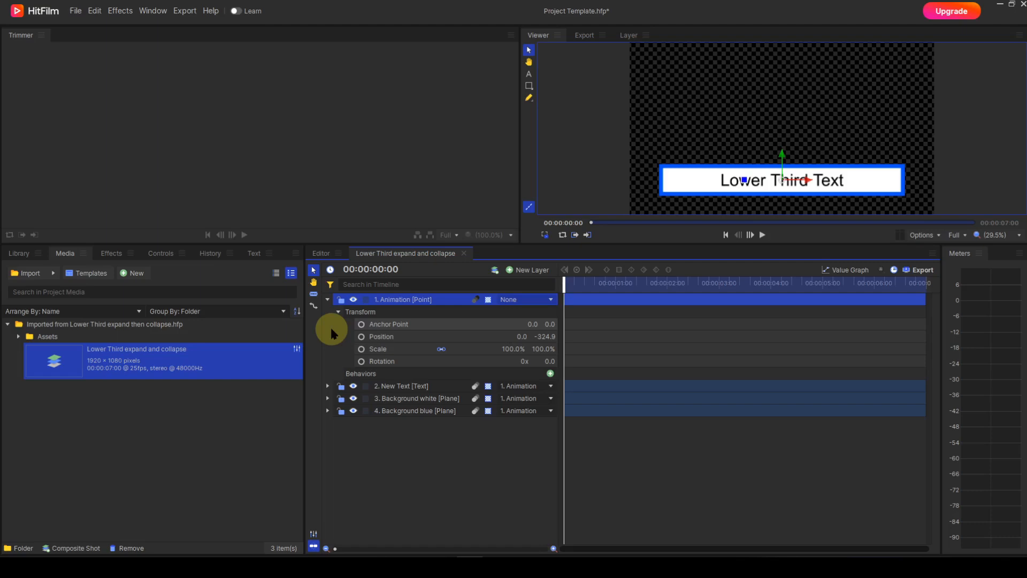
Enable keyframing for the Animation point's Scale at 00:00:00:00 and set both scale values to 0%
click(361, 349)
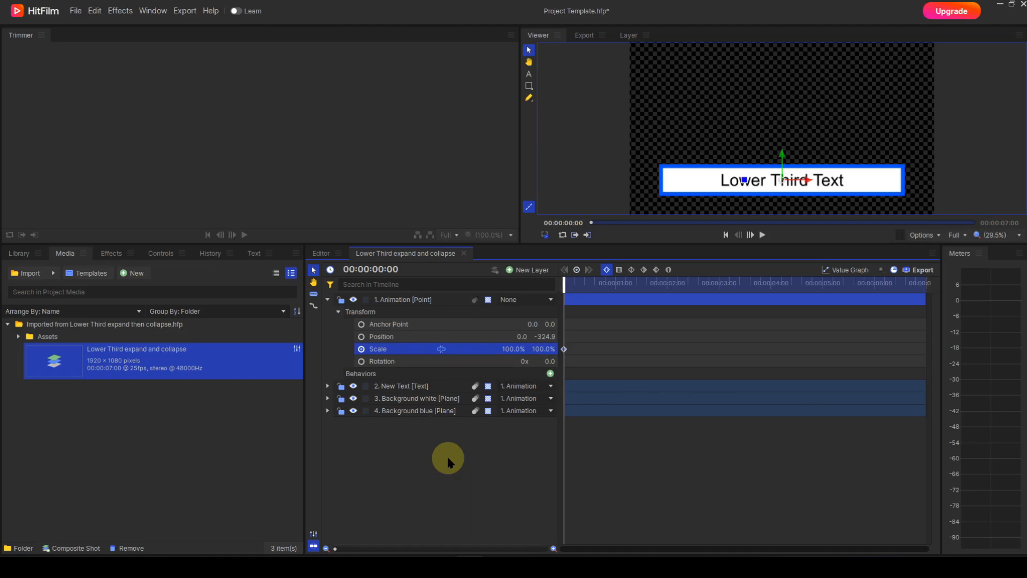
click(515, 348)
text(0)
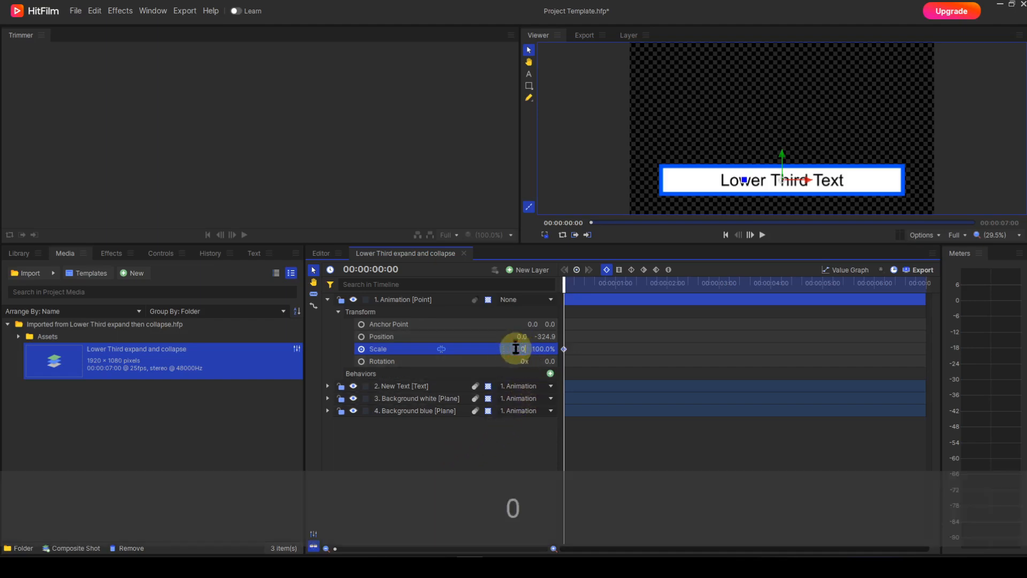
click(544, 349)
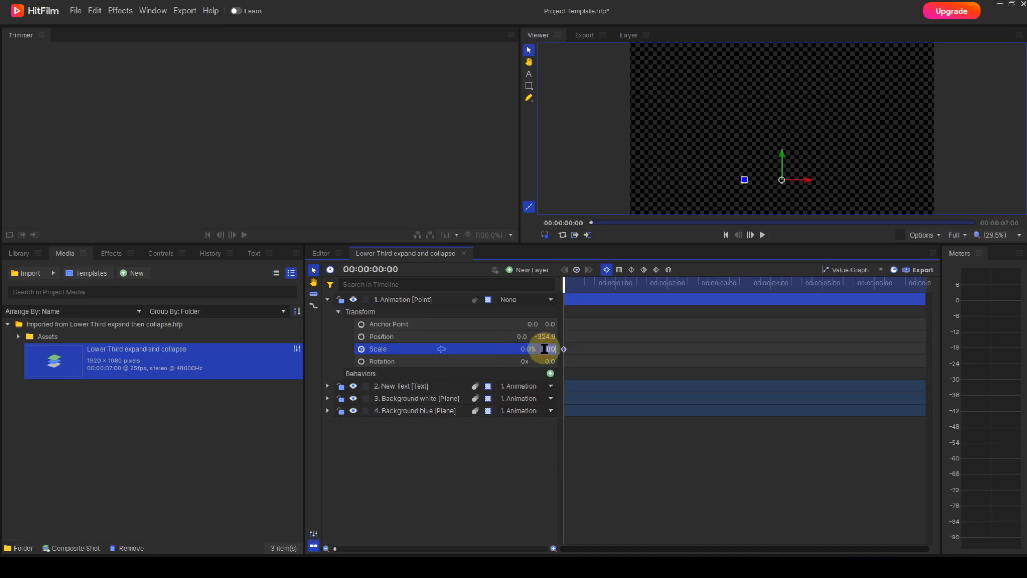
text(0)
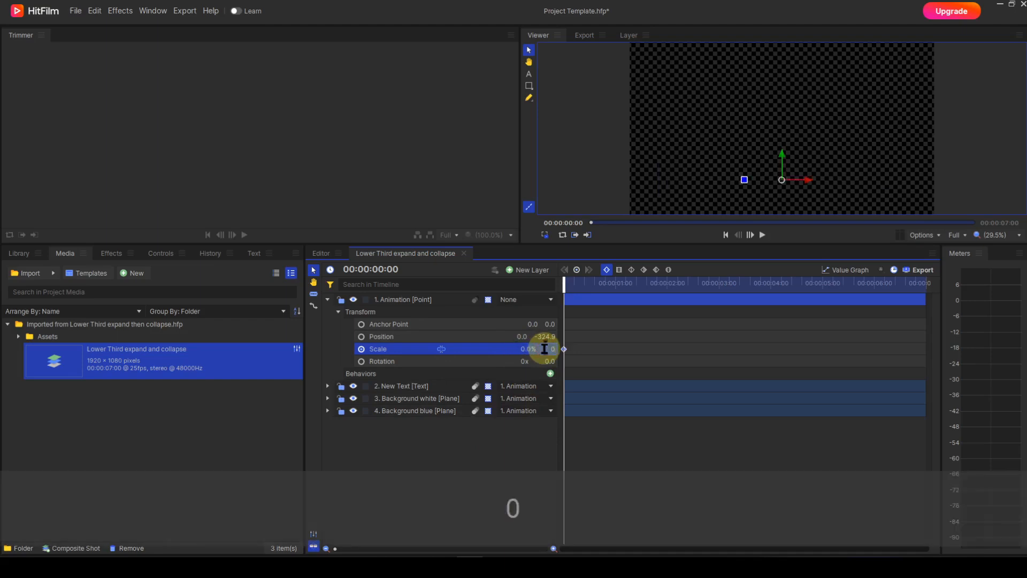
key(Return)
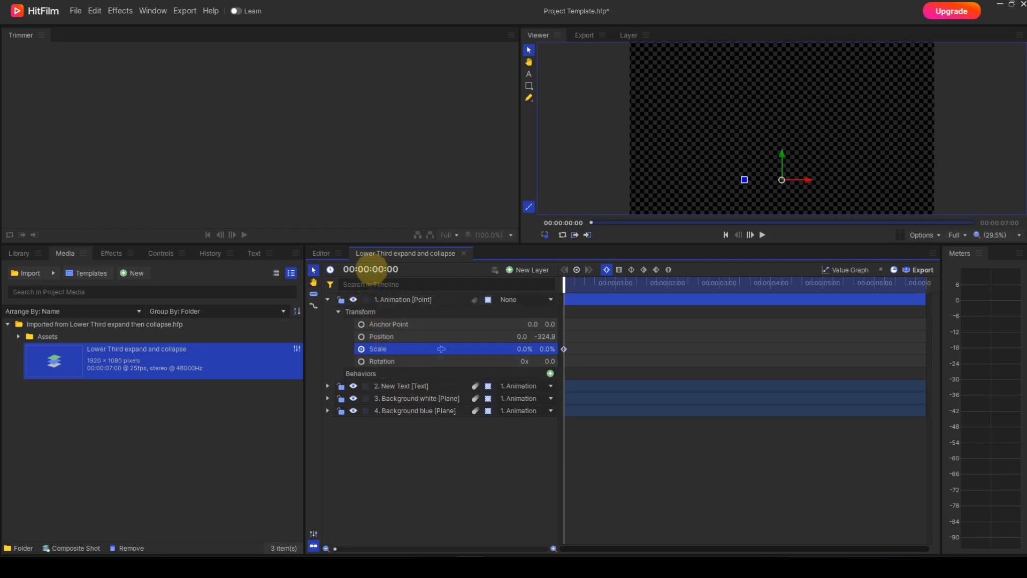
Add a Scale keyframe to the Animation point at 00:00:00:20, keeping its current value
click(370, 269)
text(0)
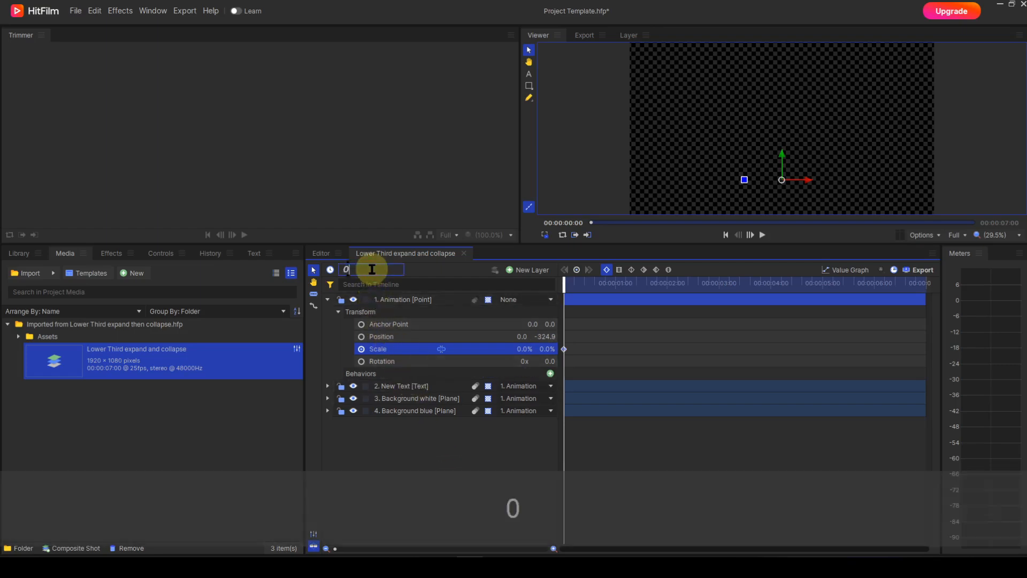
text(.20)
key(Return)
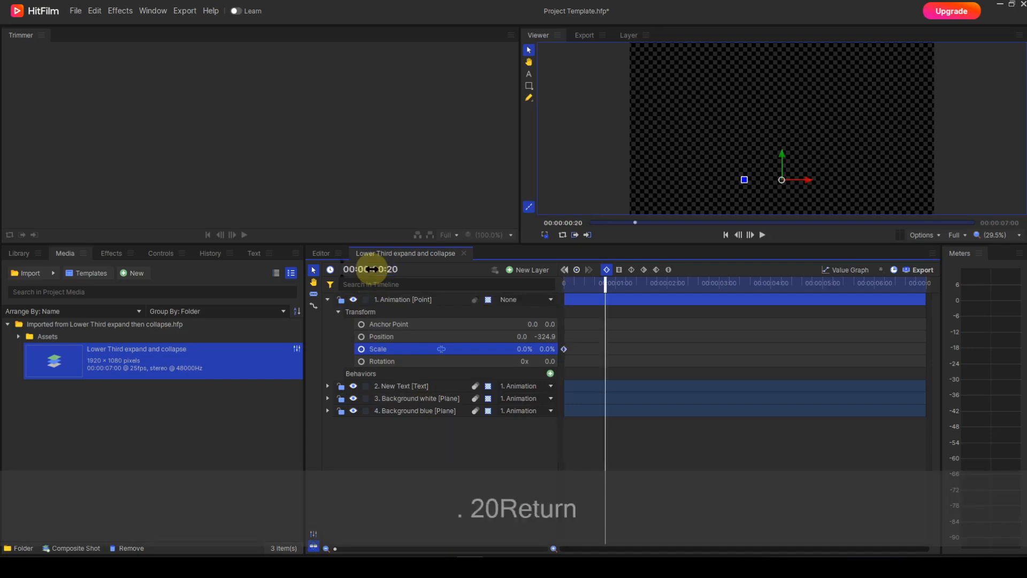
click(576, 270)
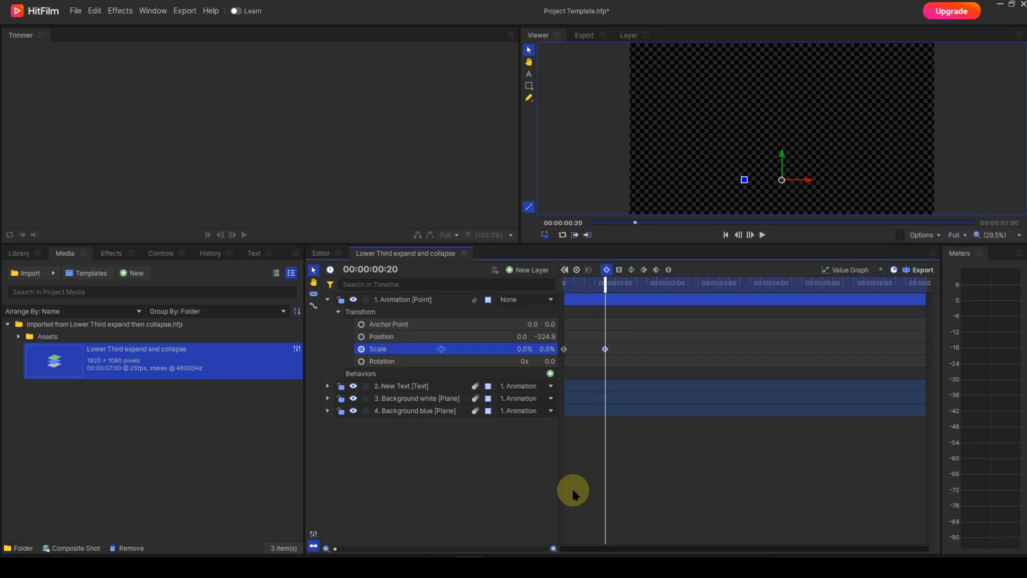
At 00:00:00:22, set the Animation point's vertical scale to 10%
click(377, 269)
text(0)
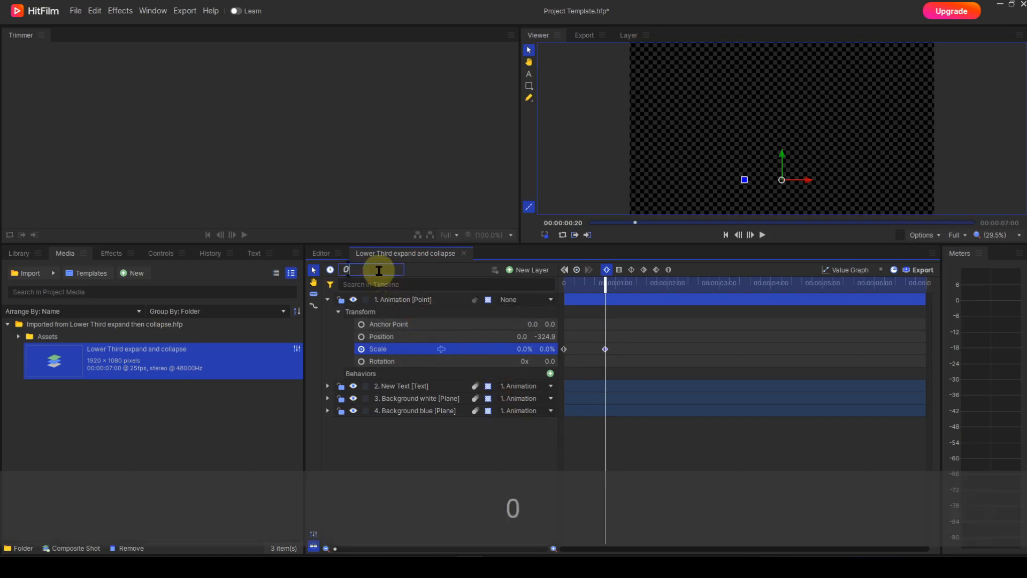
text(.)
text(22)
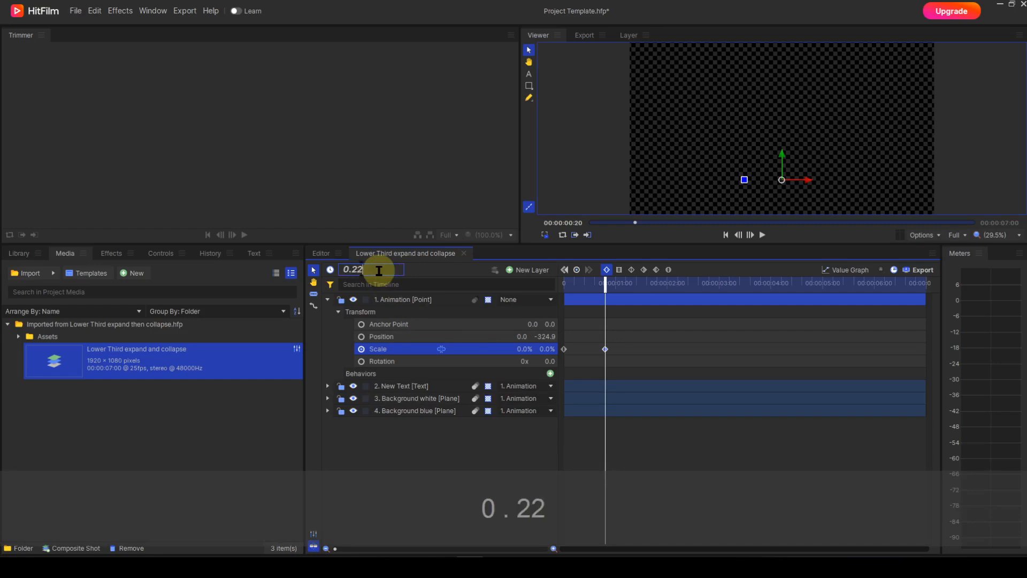
key(Return)
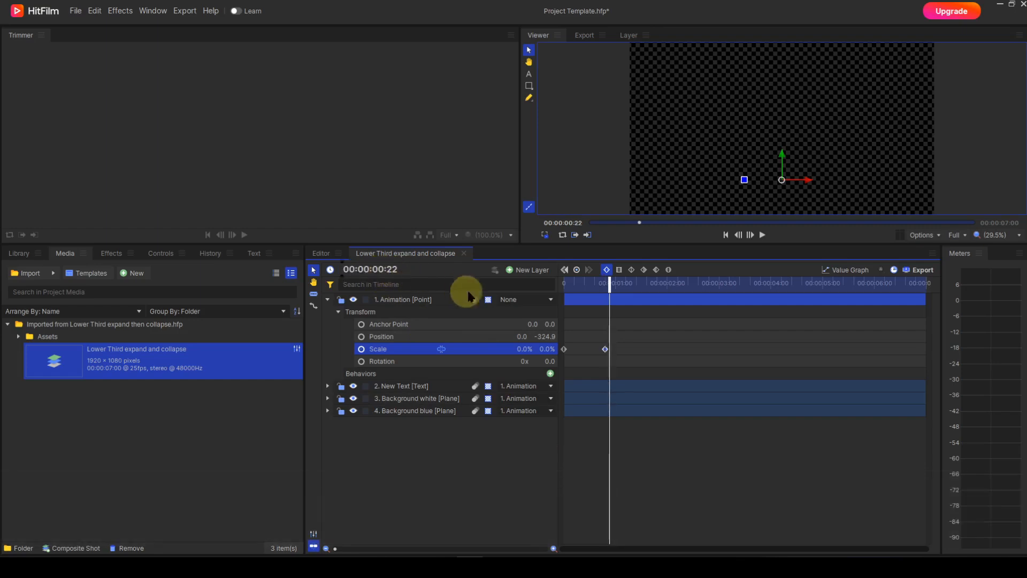
click(552, 349)
text(10)
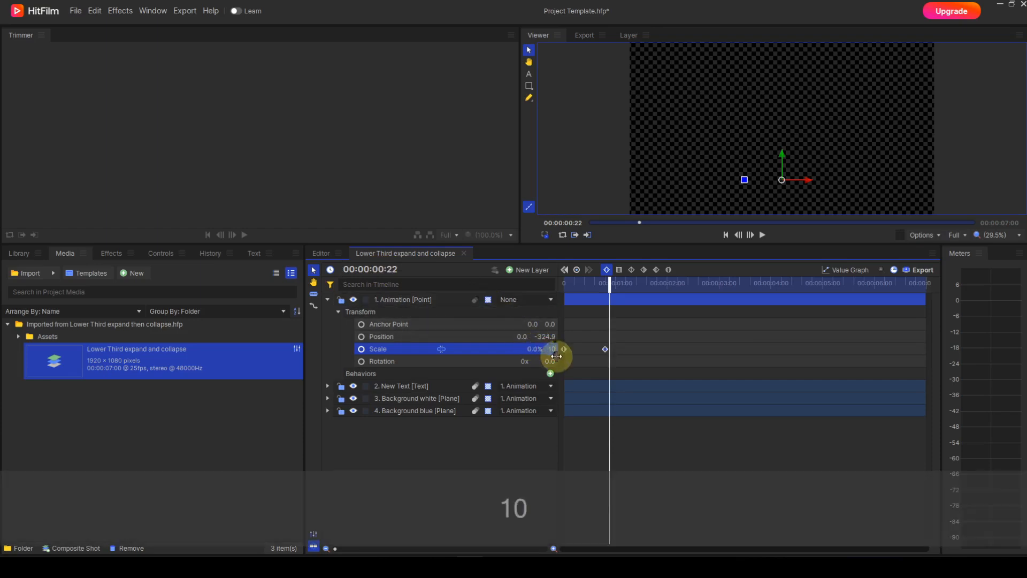
key(Return)
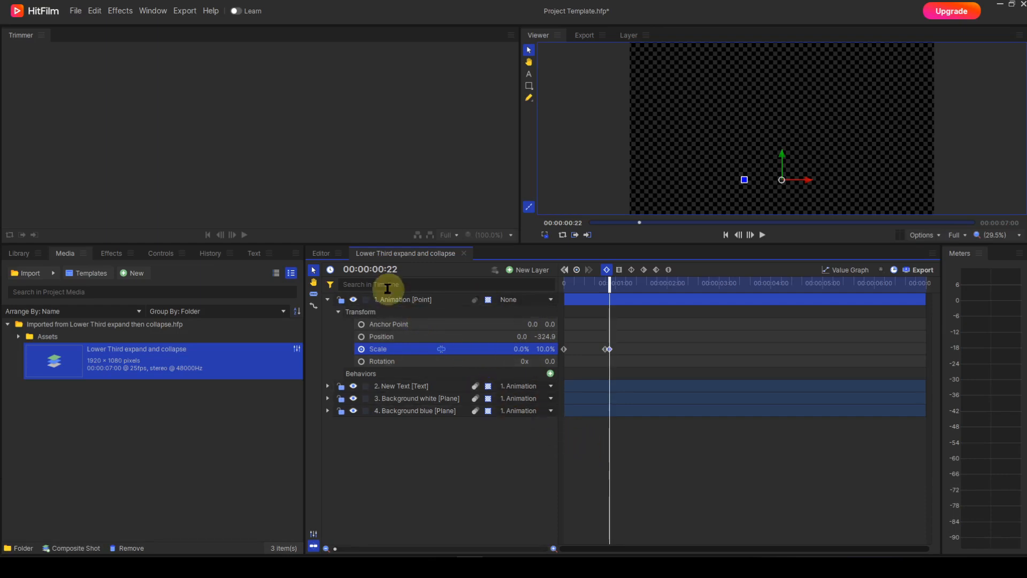
At 00:00:01:00, set the Animation point's horizontal scale to 100%
click(381, 270)
text(0)
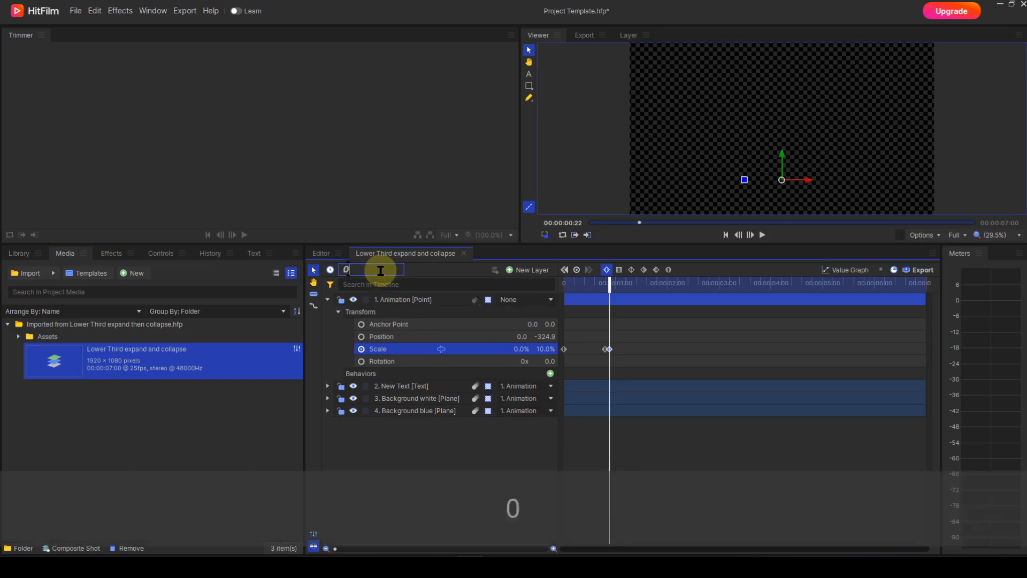
text(.25)
key(Return)
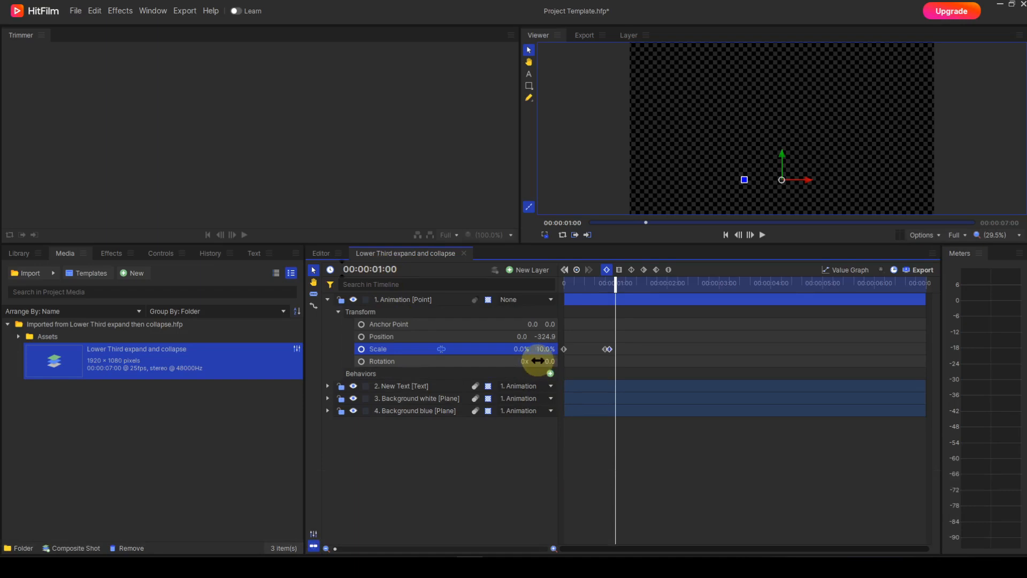
click(520, 349)
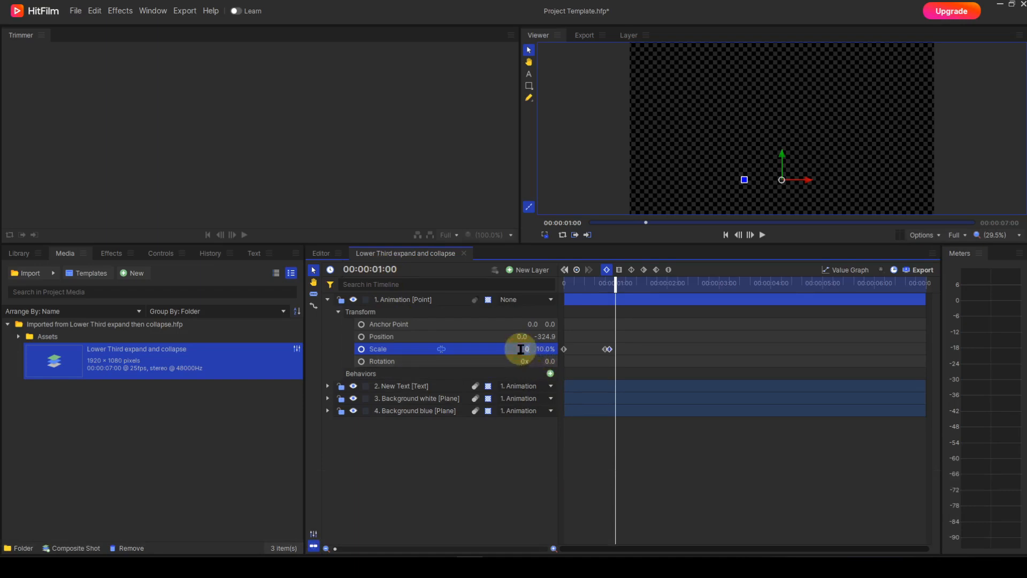
text(100)
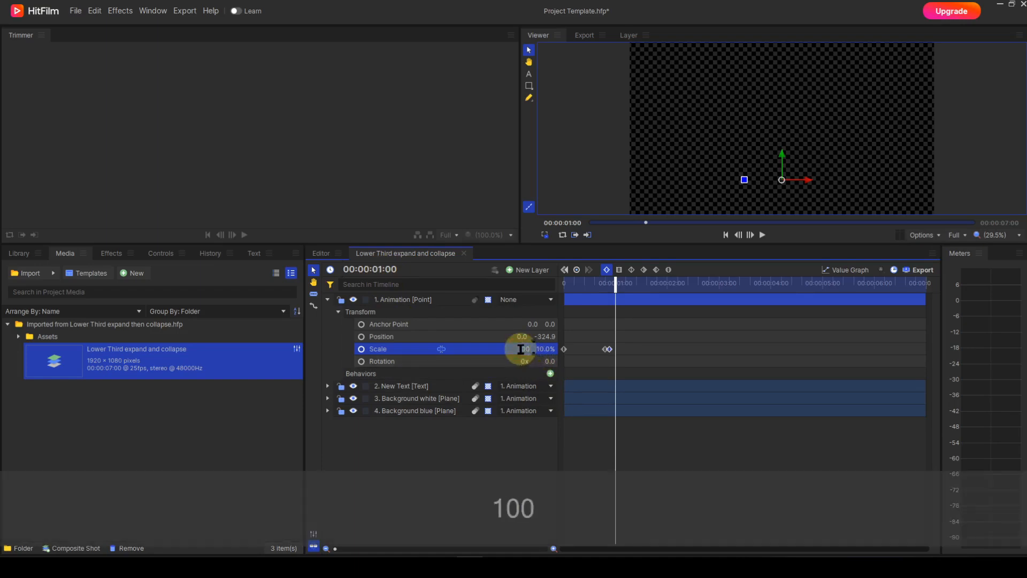
key(Return)
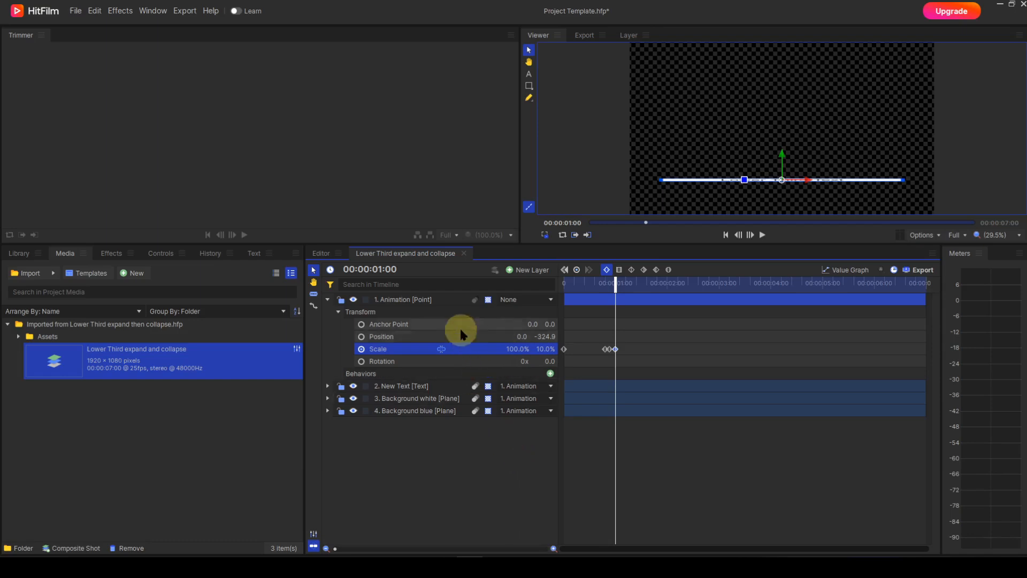
At 00:00:01:05, set the Animation point's vertical scale to 100%
click(385, 270)
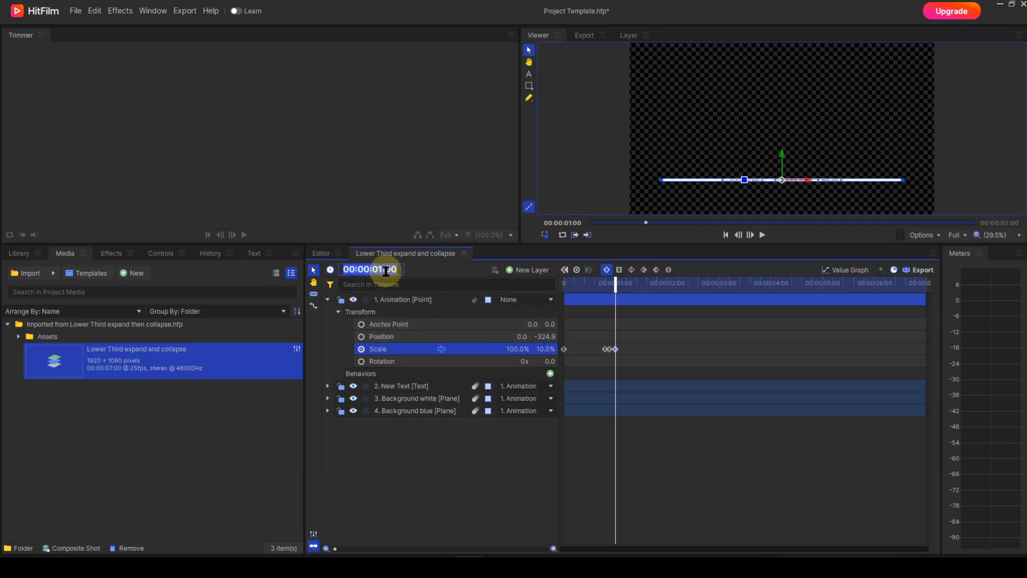
text(1.05)
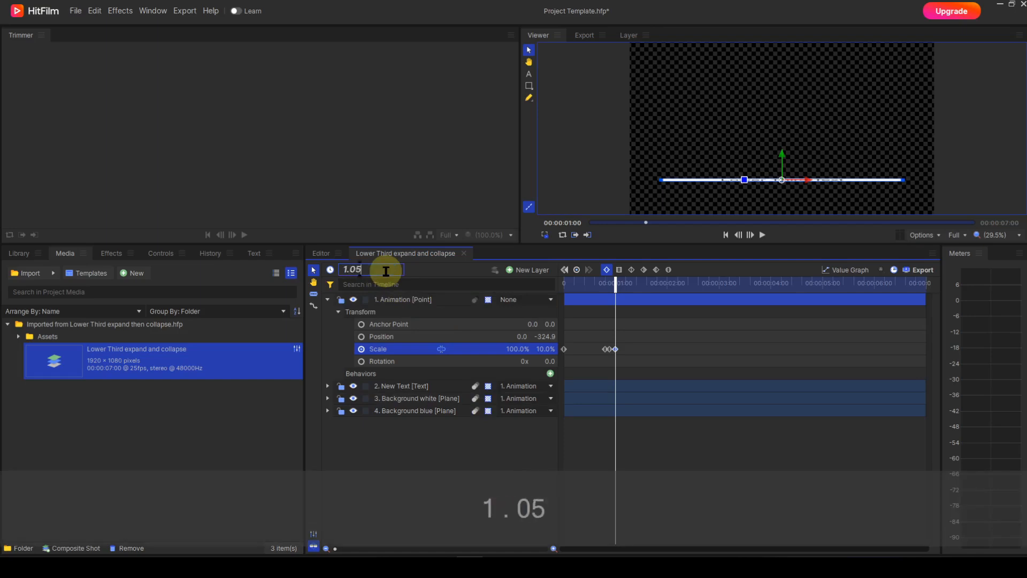
key(Return)
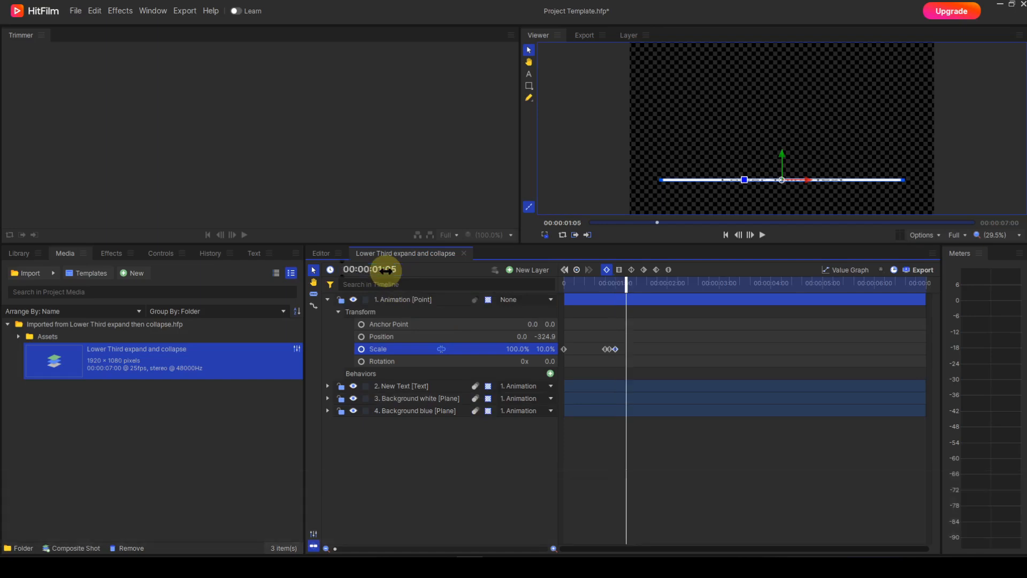
click(545, 348)
text(1)
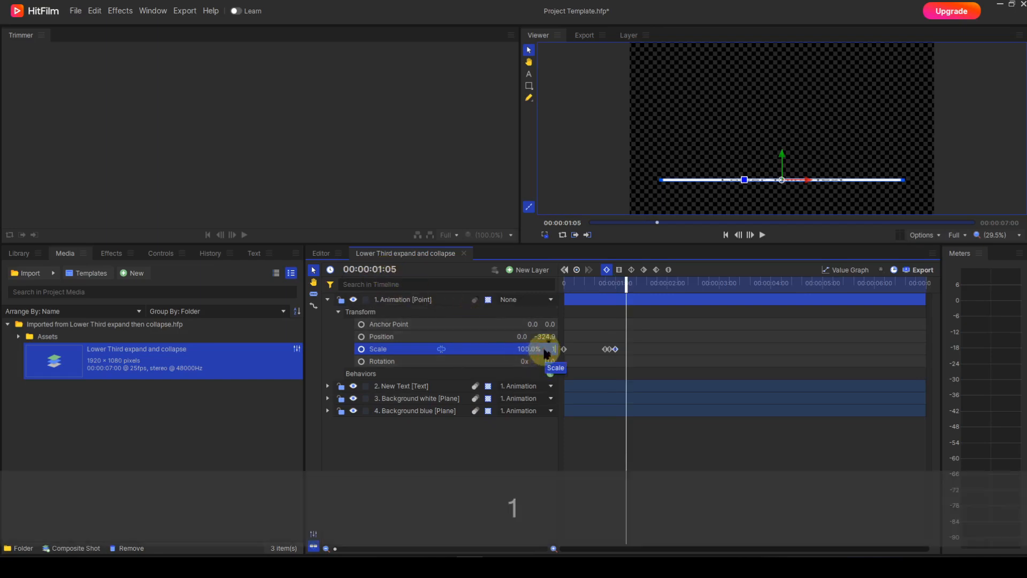
text(00)
key(Return)
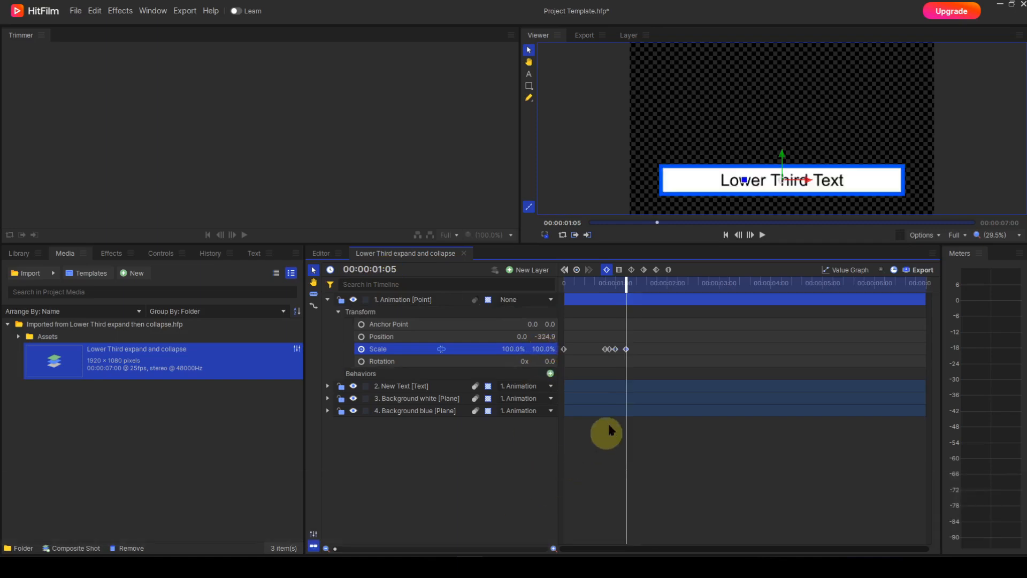
Play the expanding lower third from the start to check the Scale animation
click(726, 234)
click(761, 236)
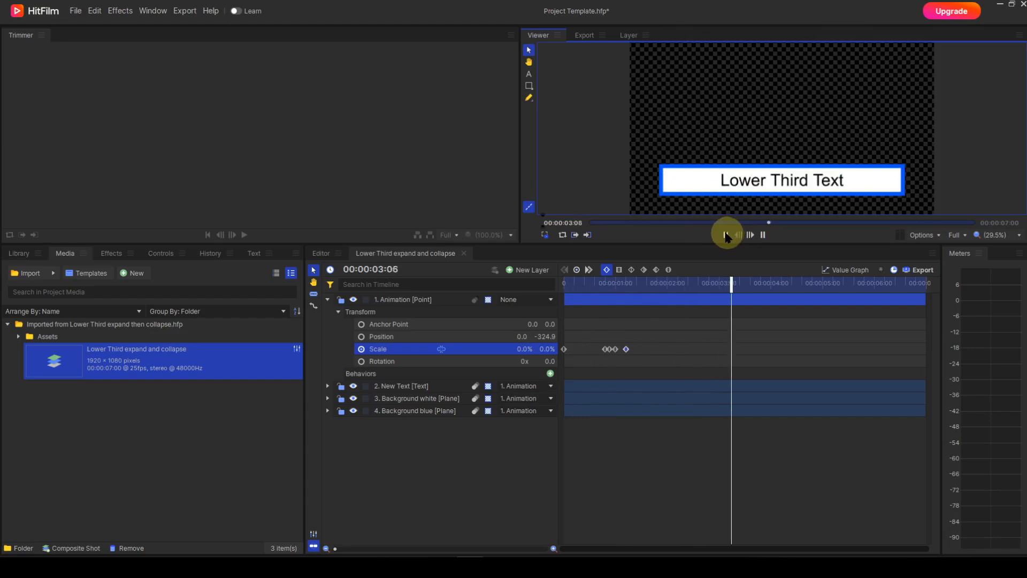
click(726, 235)
click(762, 234)
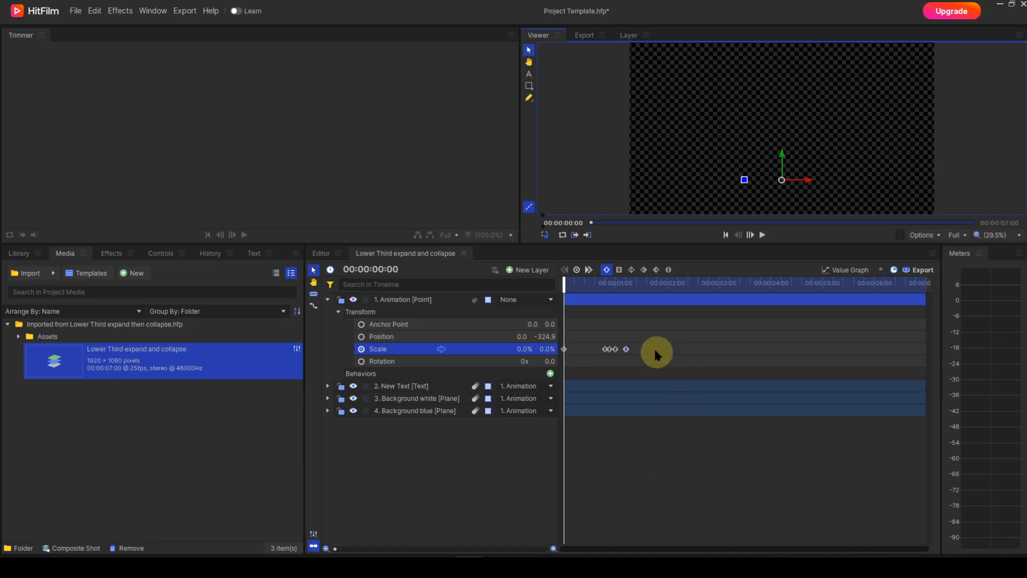
Duplicate all five Scale keyframes of the Animation point, with the copies beginning at about 00:00:02:00
drag(643, 361, 564, 347)
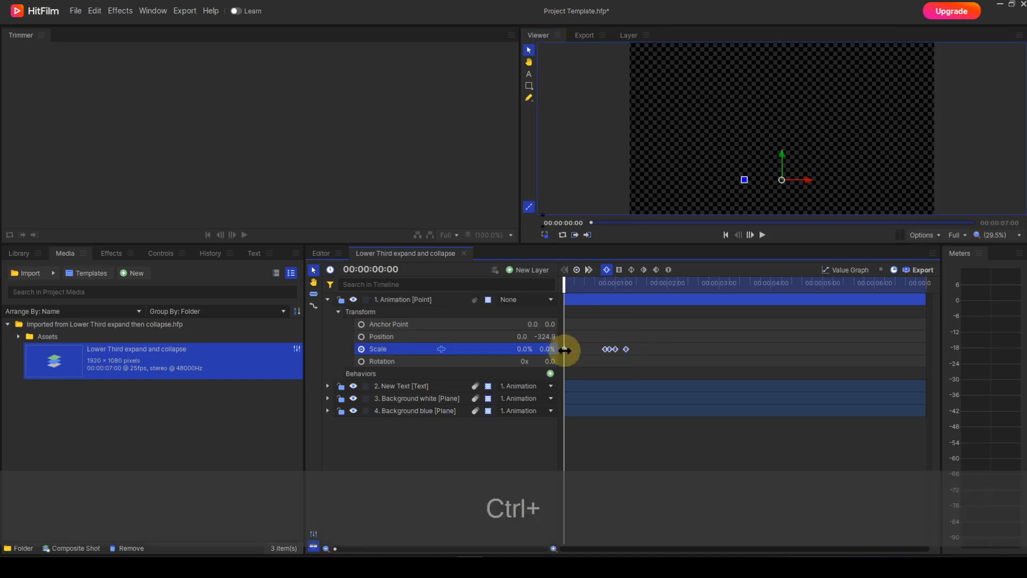
drag(564, 350, 667, 356)
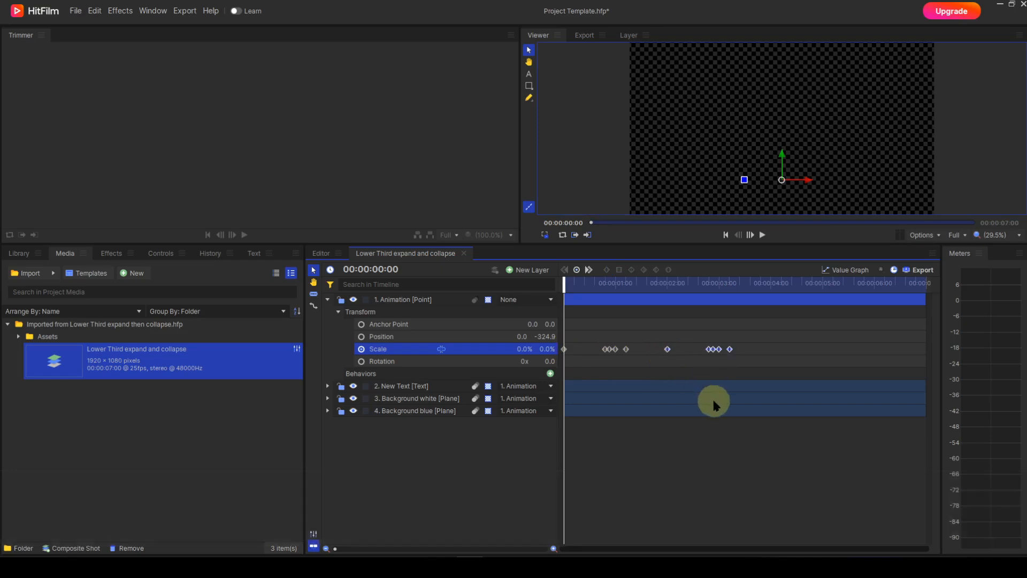
click(692, 456)
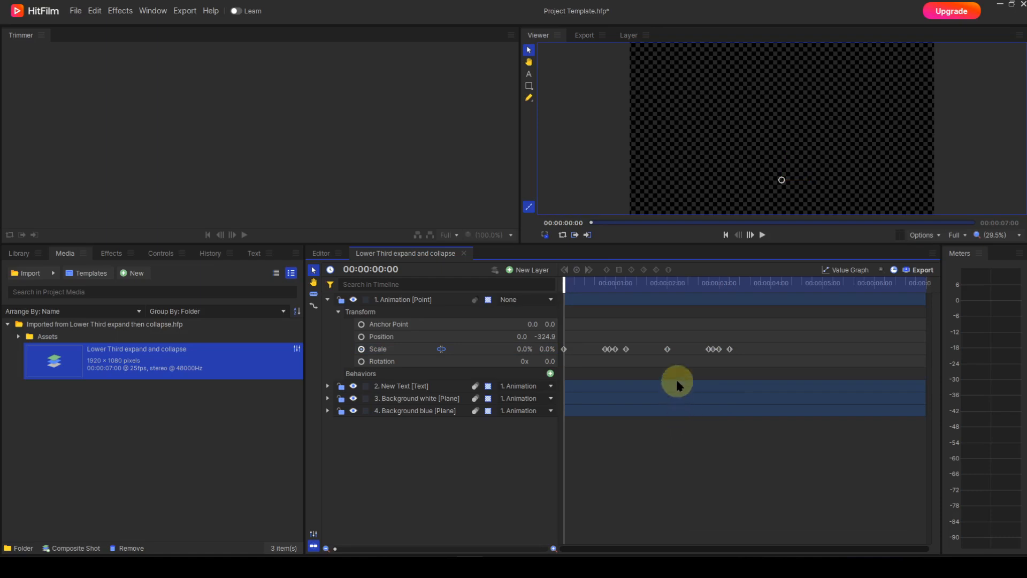
Reverse the order of the copied Scale keyframes, spacing them from about 00:00:03:20 to 00:00:05:00
drag(668, 351, 827, 350)
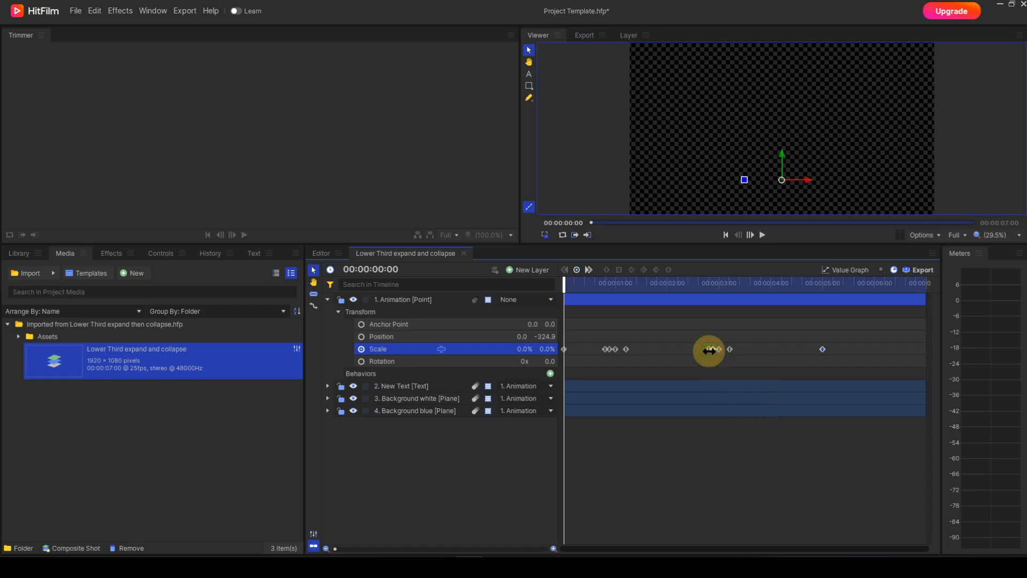
drag(714, 349, 778, 355)
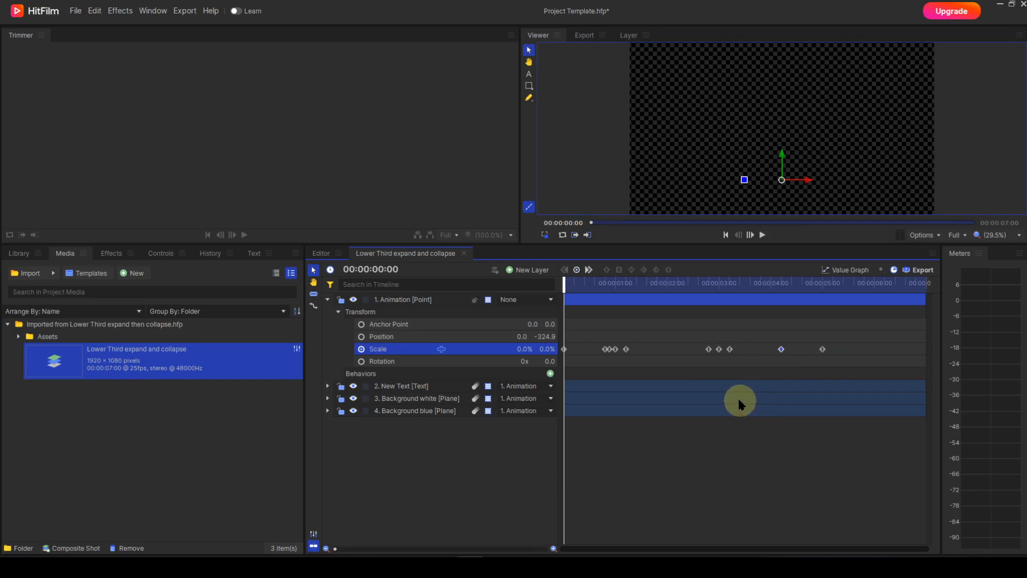
mouse_move(708, 350)
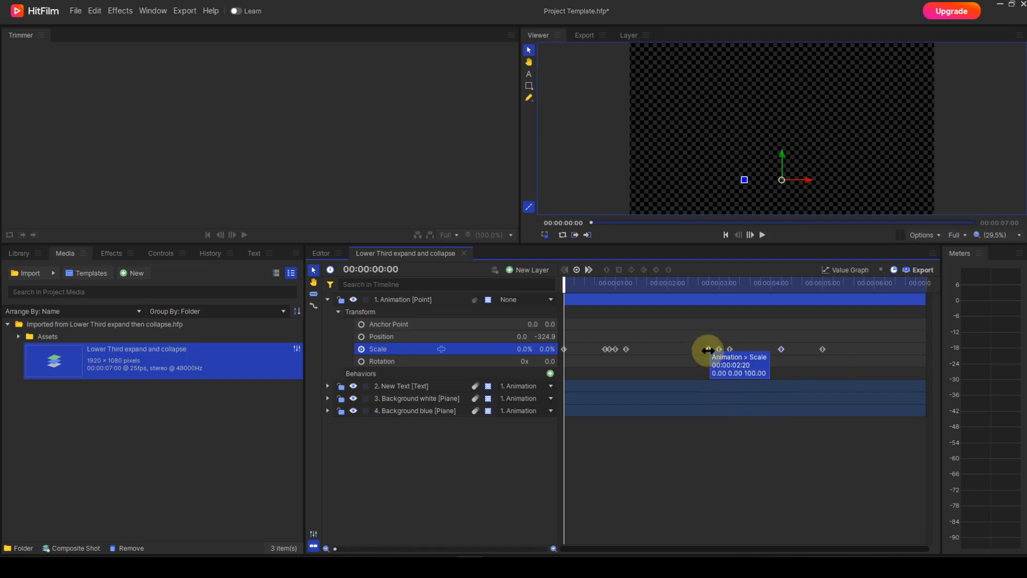
drag(708, 349, 777, 349)
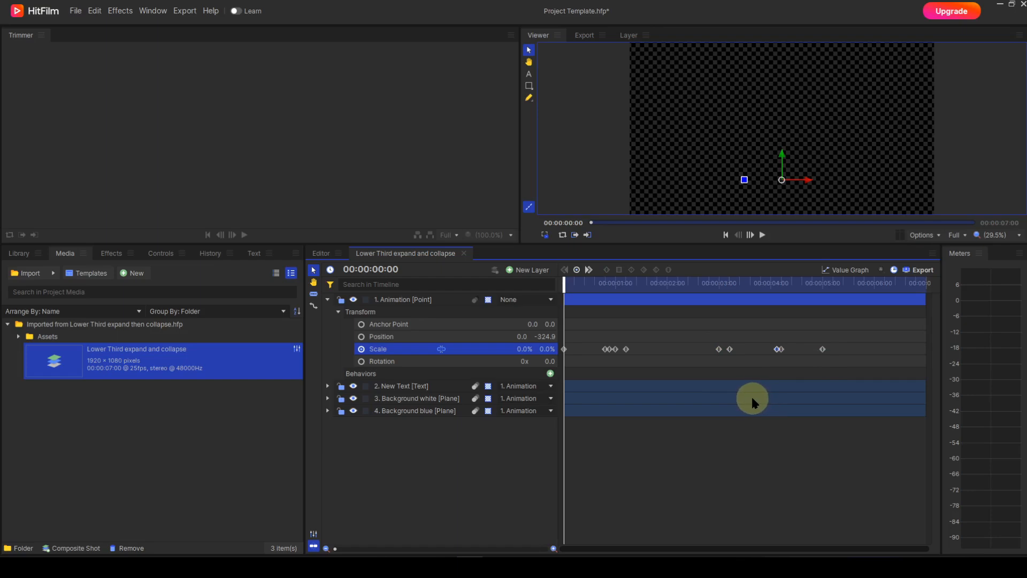
click(719, 349)
drag(719, 349, 770, 351)
drag(729, 349, 760, 350)
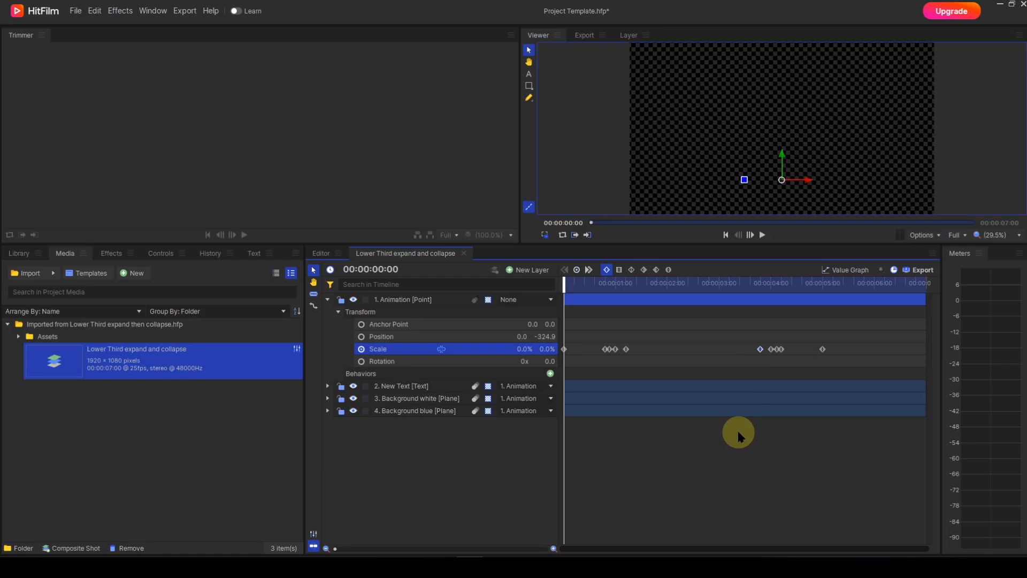
Move the five reversed Scale keyframes together to the end of the timeline and preview the full animation
drag(747, 364, 922, 347)
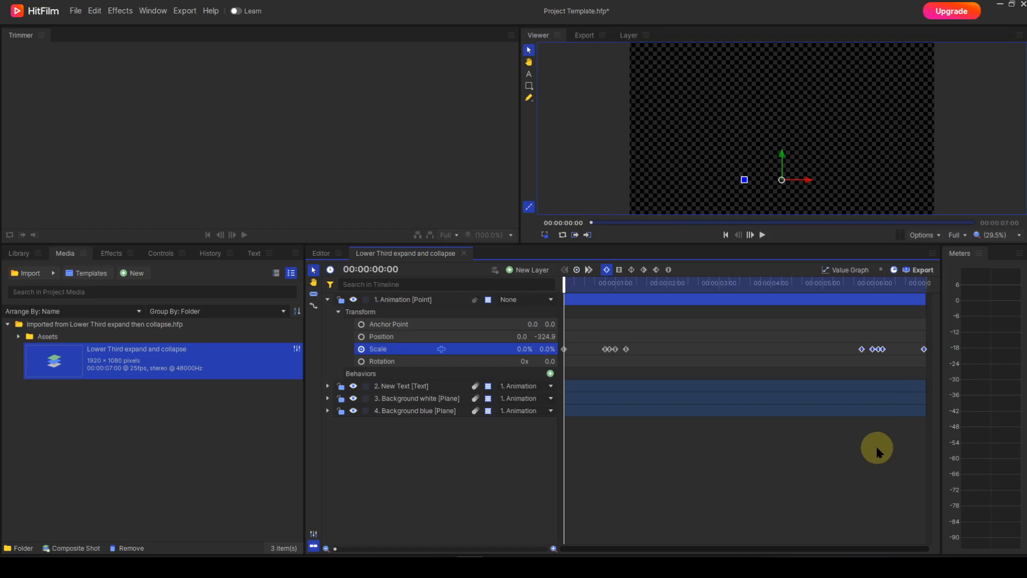
click(763, 236)
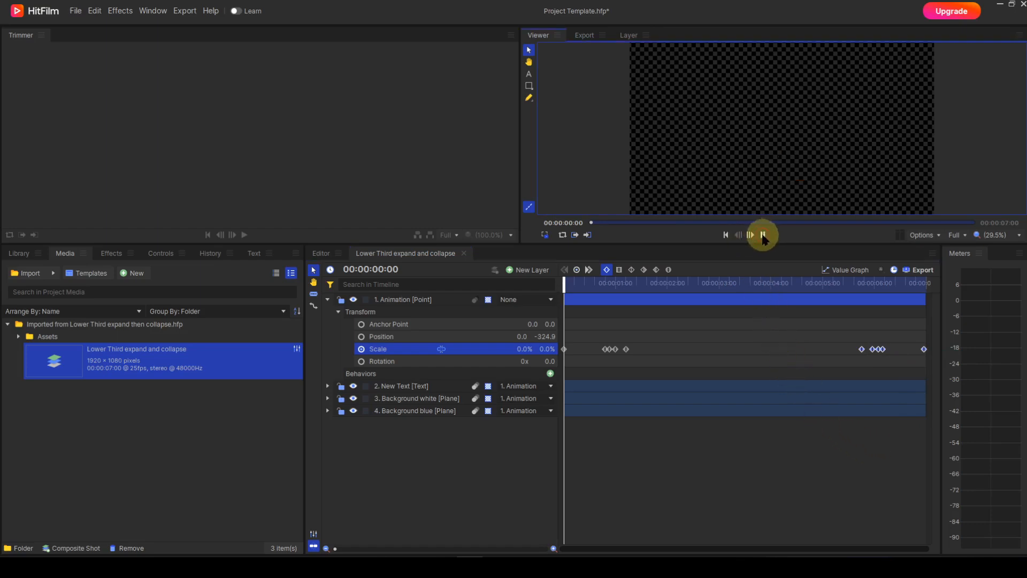
click(726, 236)
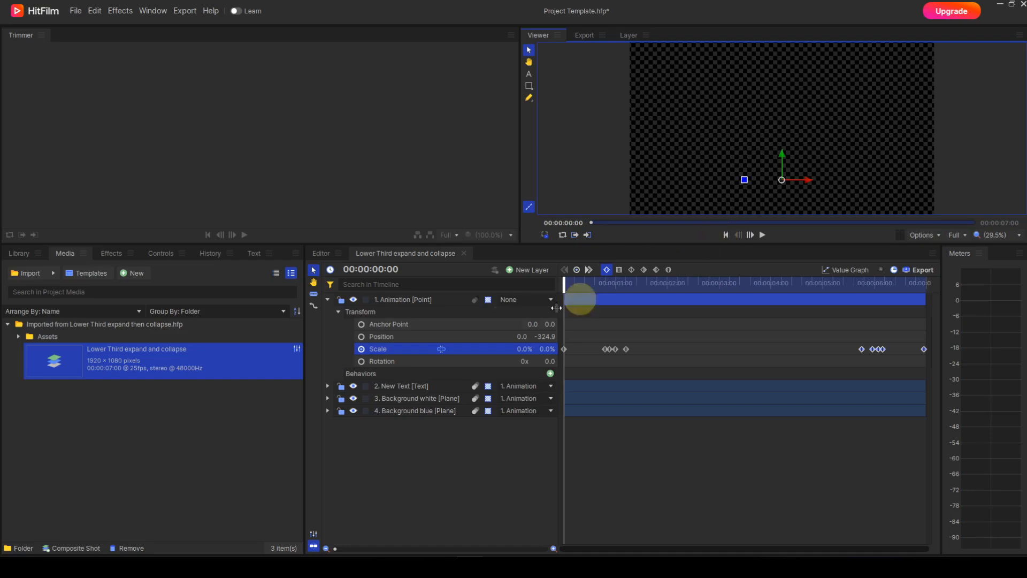
Publish the New Text layer as an editable template control and collapse the Animation point's properties
click(338, 312)
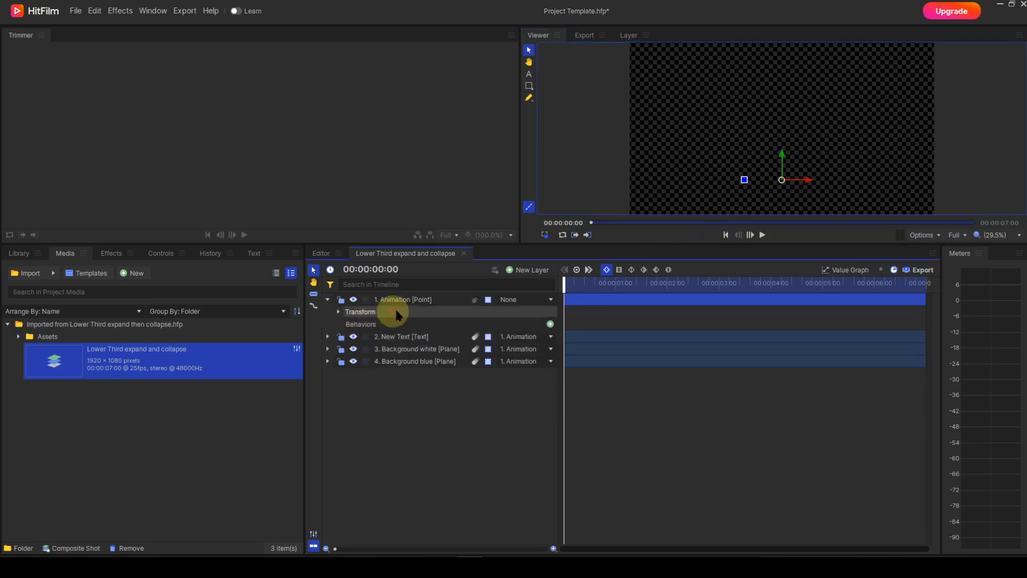
click(398, 337)
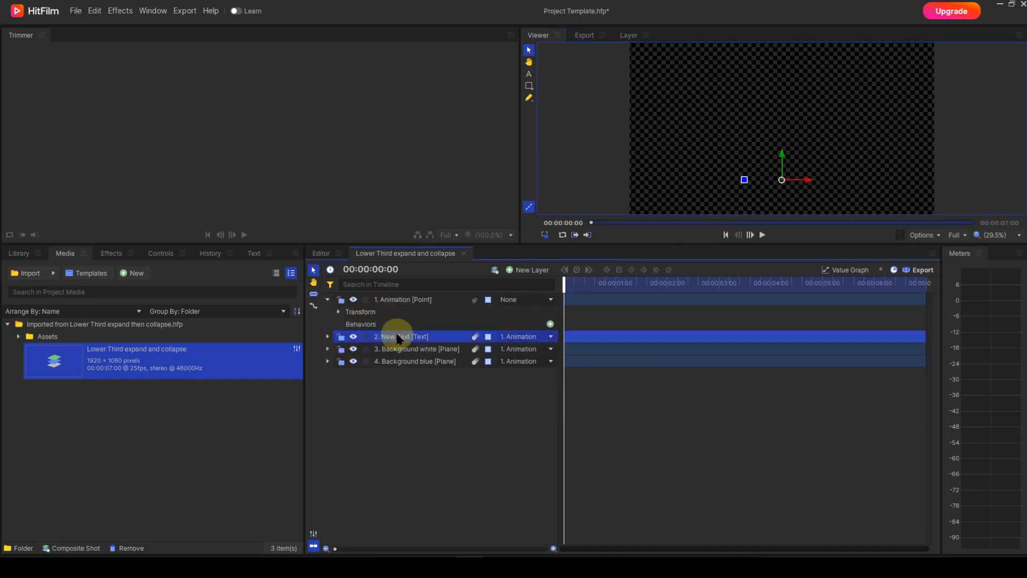
right_click(397, 338)
click(414, 328)
click(328, 300)
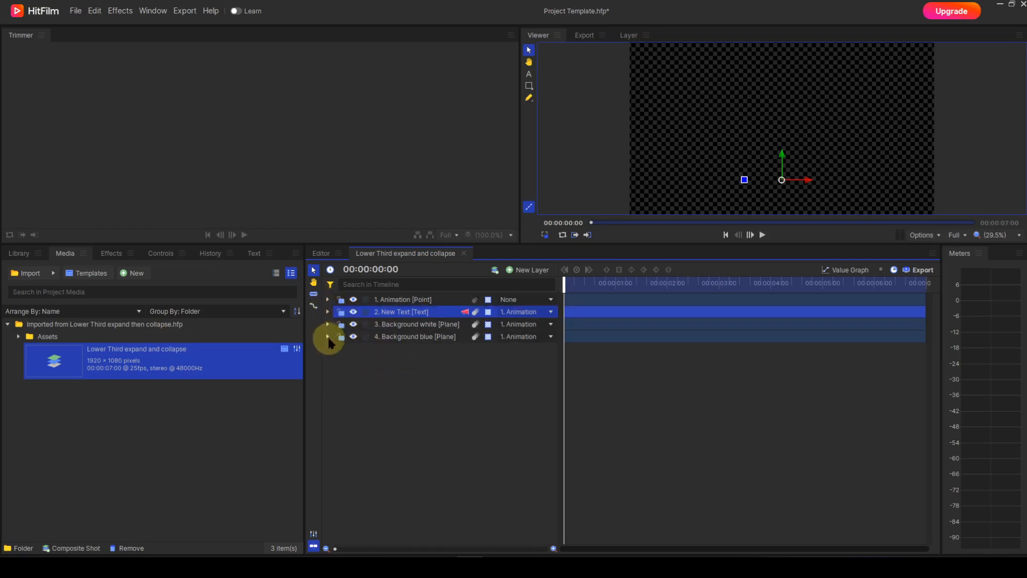
Expand the Background white layer and add the Fill Color effect to it
click(327, 324)
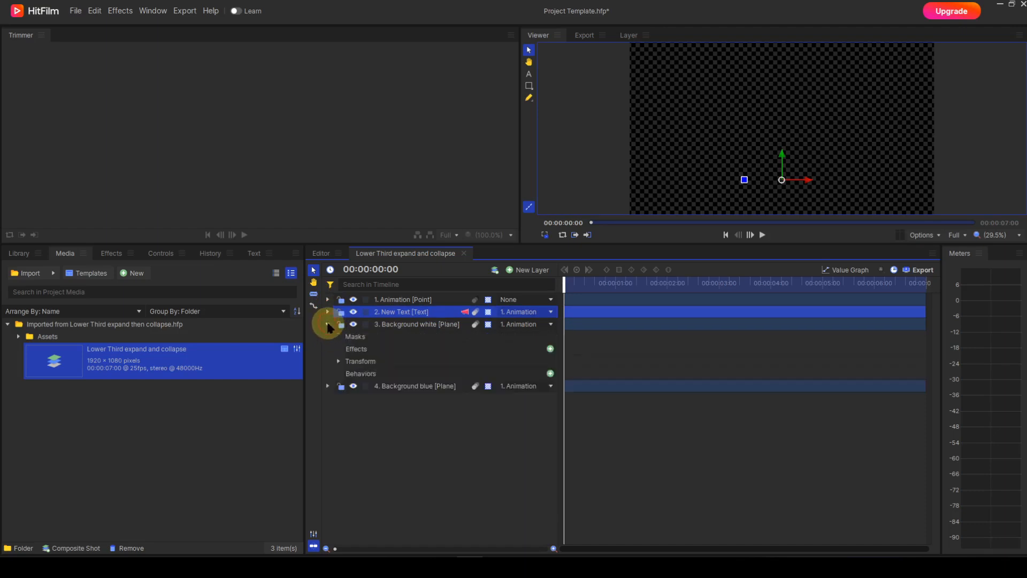
click(550, 349)
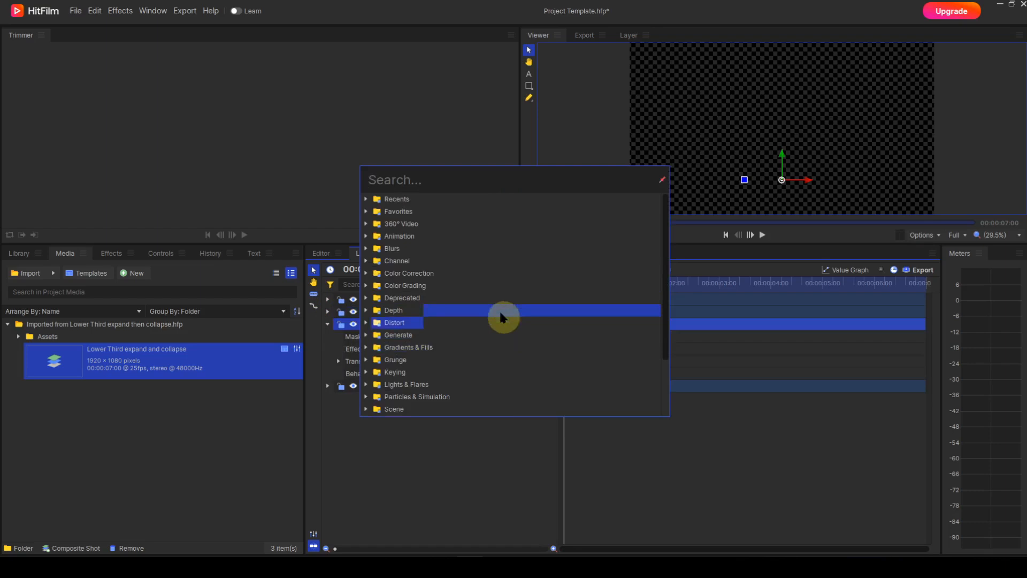
click(365, 199)
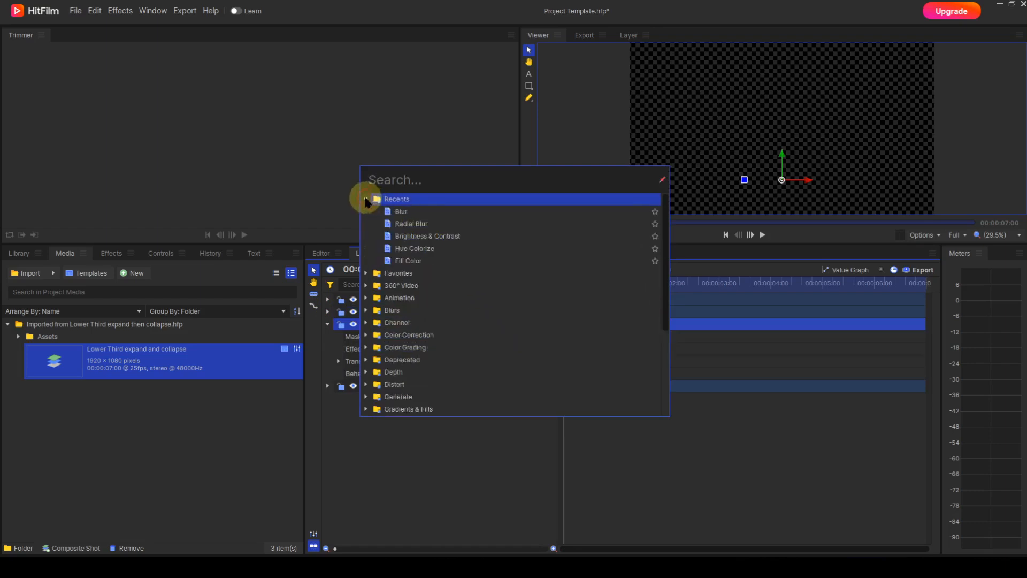
click(417, 261)
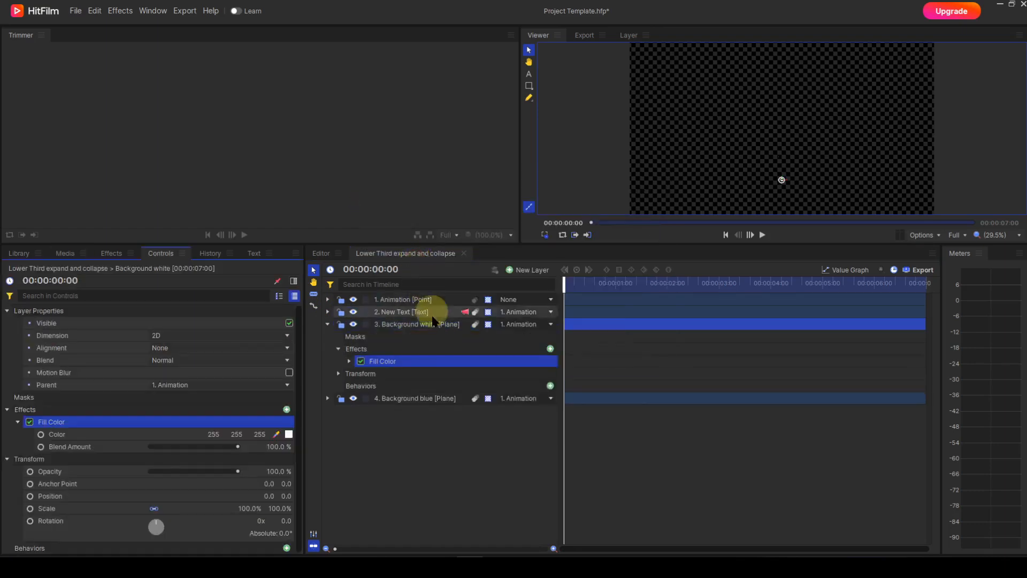
Rename the Fill Color effect on the Background white layer as "Text background colour"
key(F2)
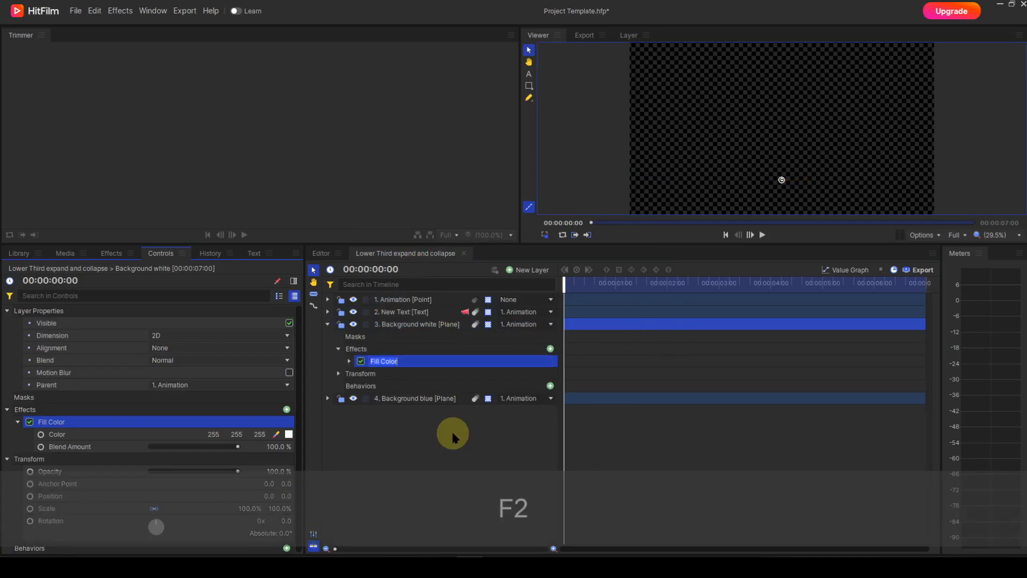
text(Te)
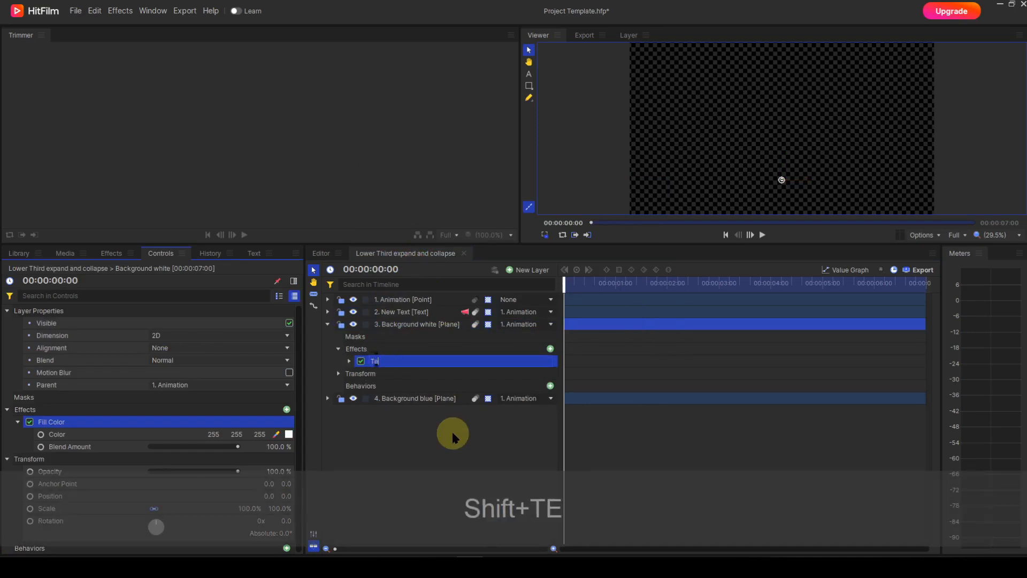
text(xt ba)
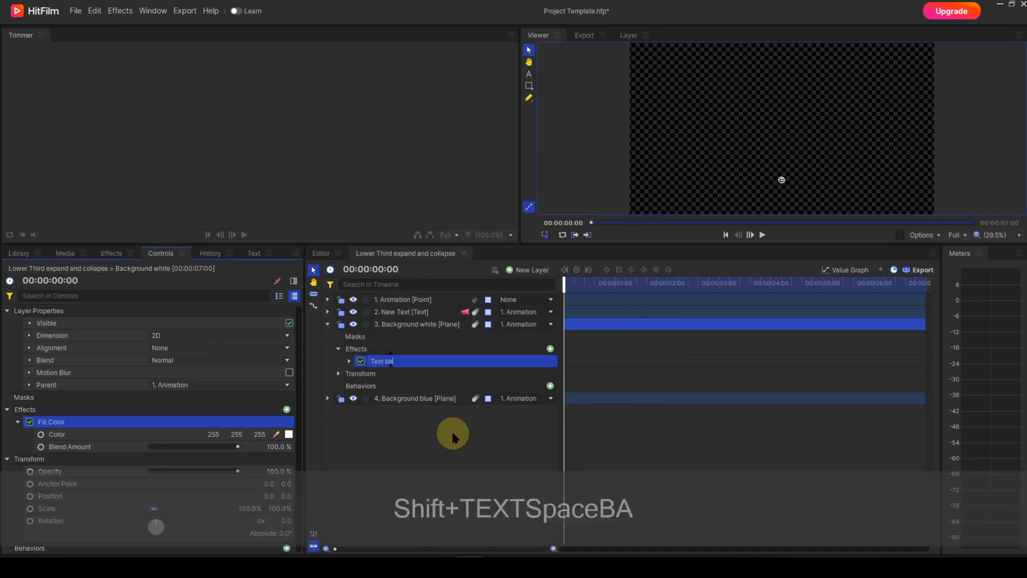
text(ckgro)
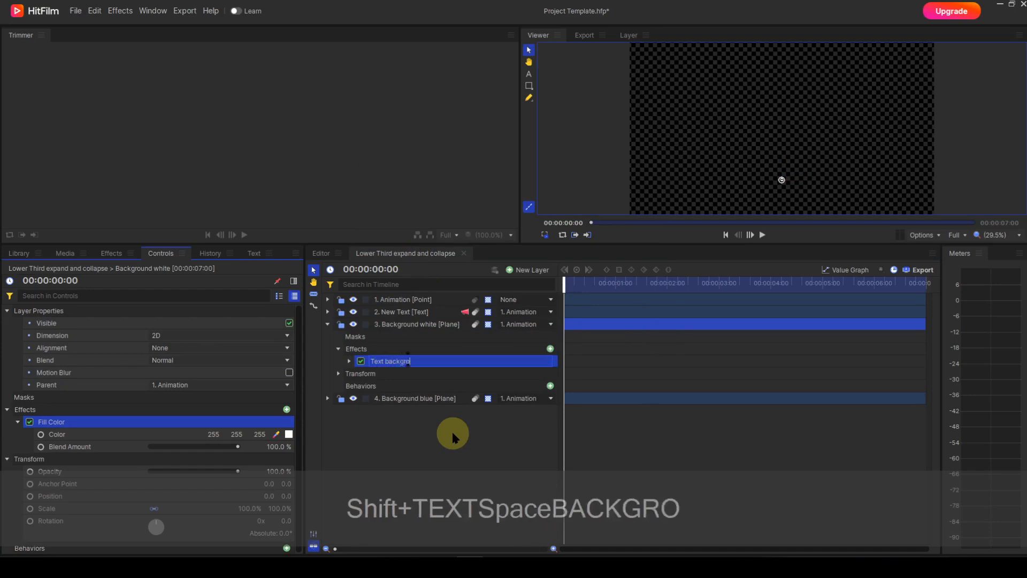
text(und colo)
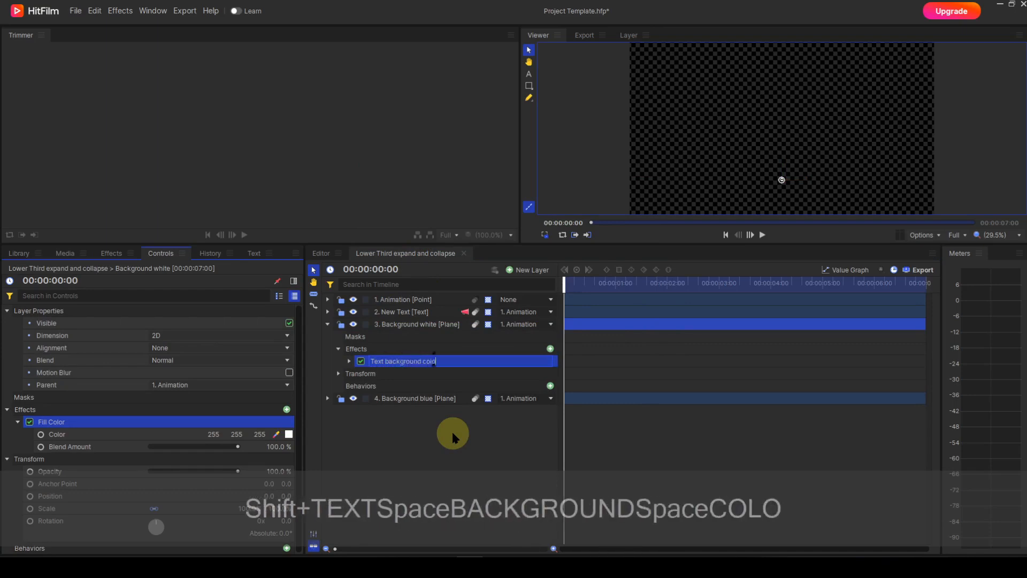
text(ur)
key(Return)
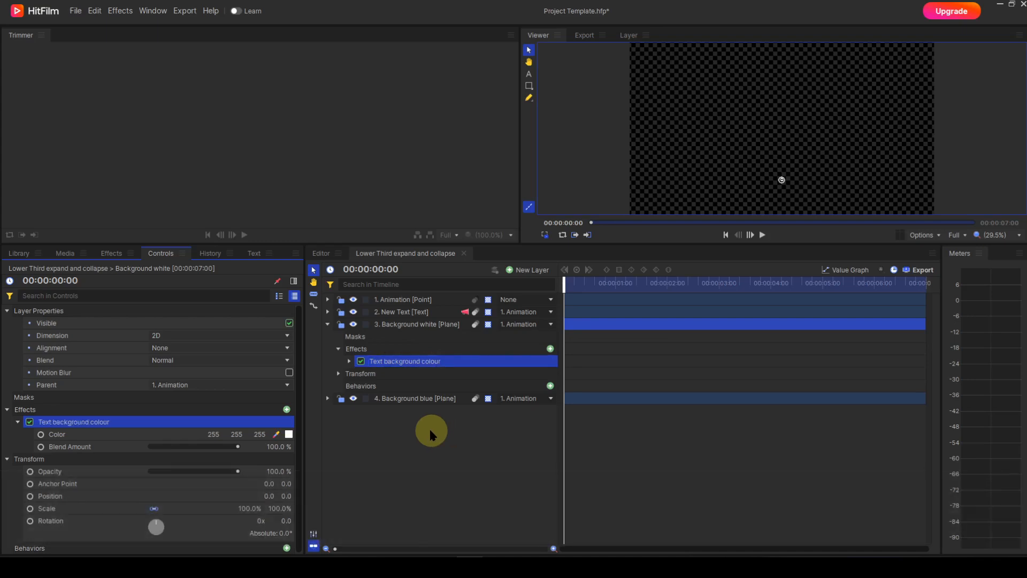
Add a Fill Color effect to the Background blue layer and rename it "Border colour"
click(327, 399)
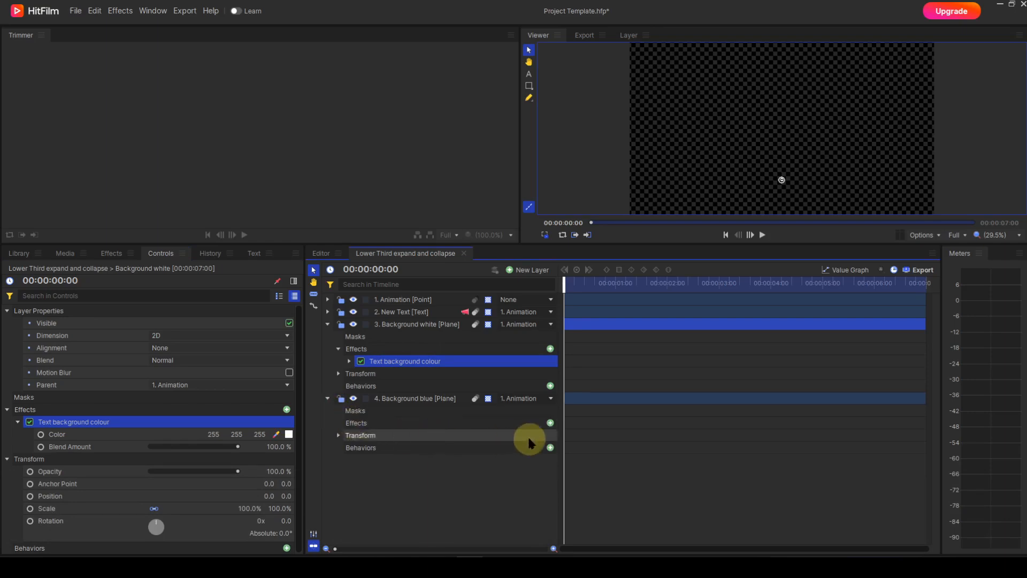
click(549, 422)
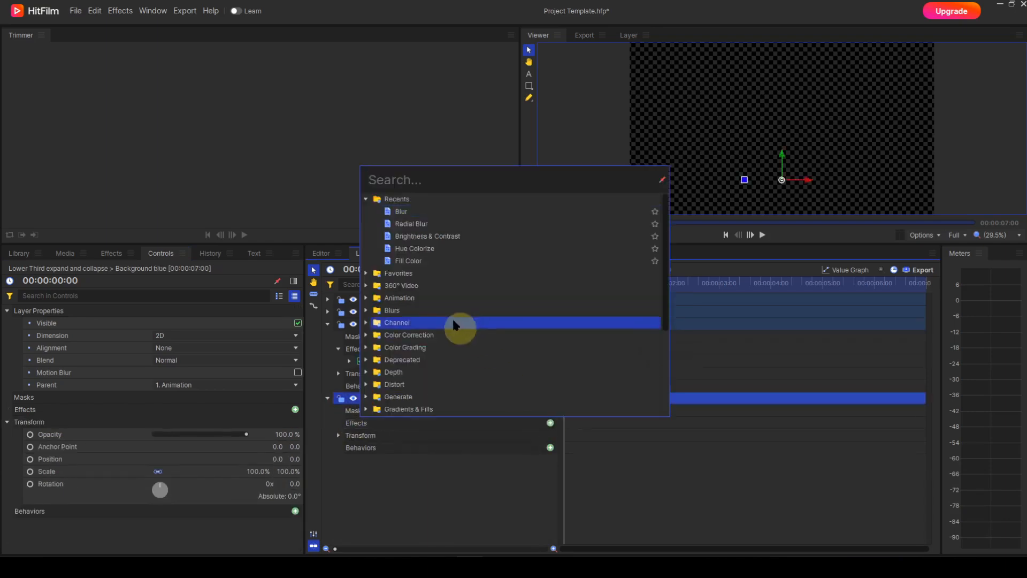
click(417, 260)
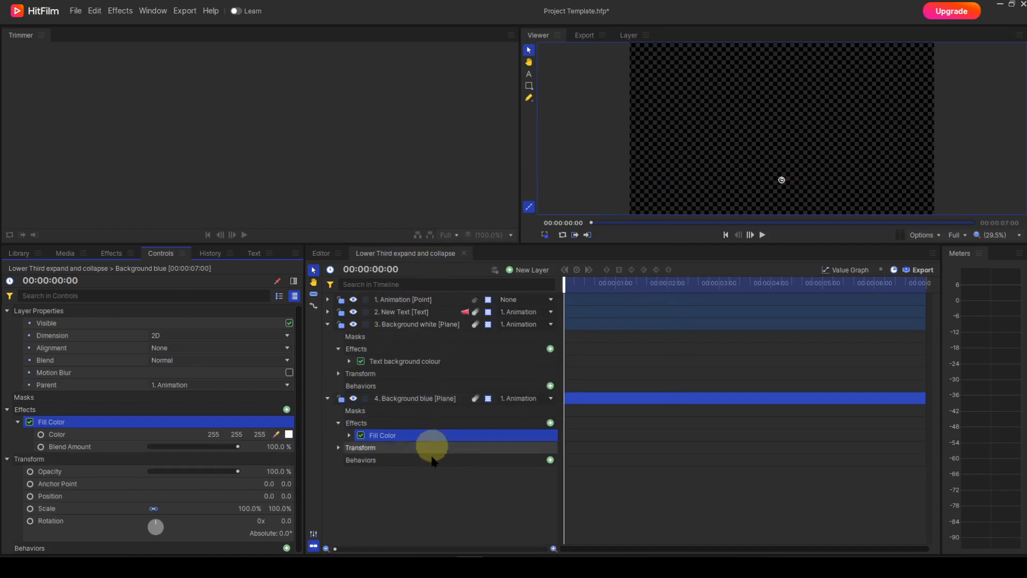
key(F2)
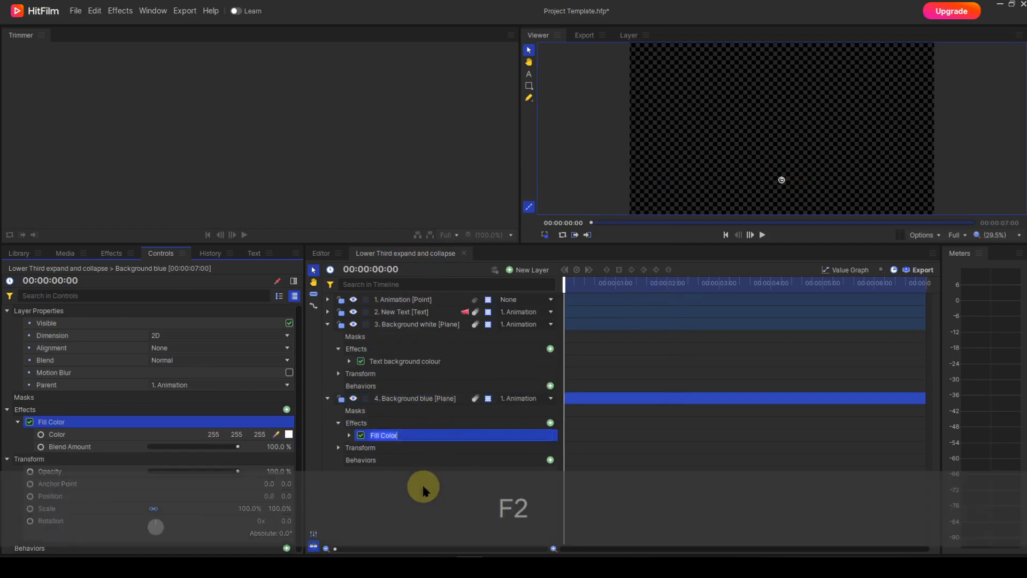
text(B)
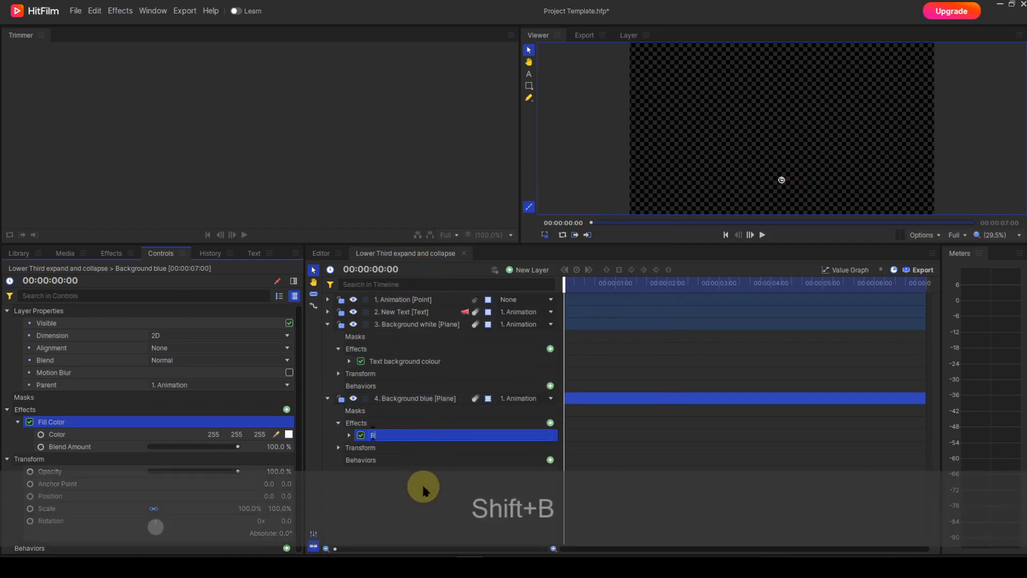
text(order)
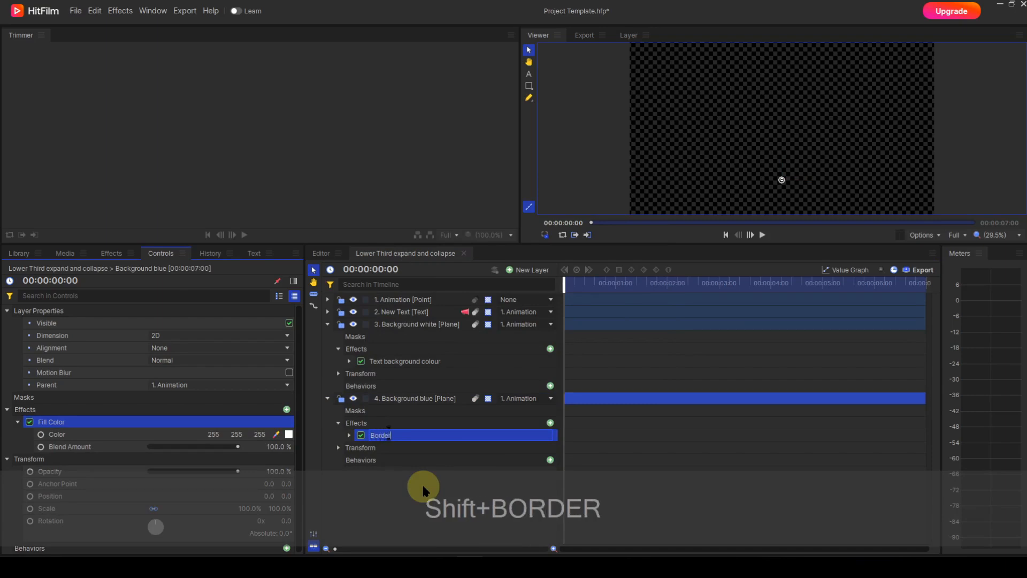
text( colour)
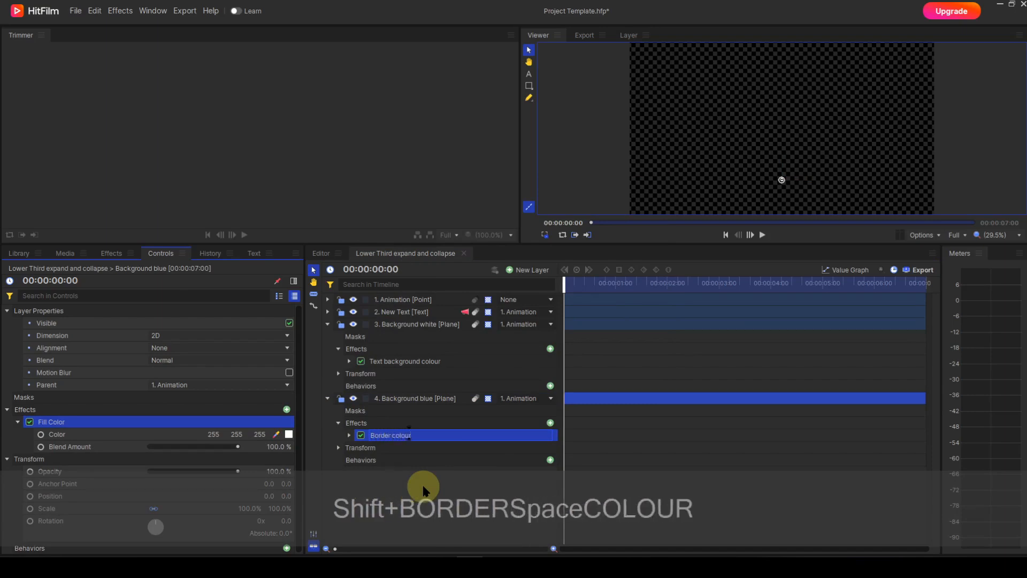
key(Return)
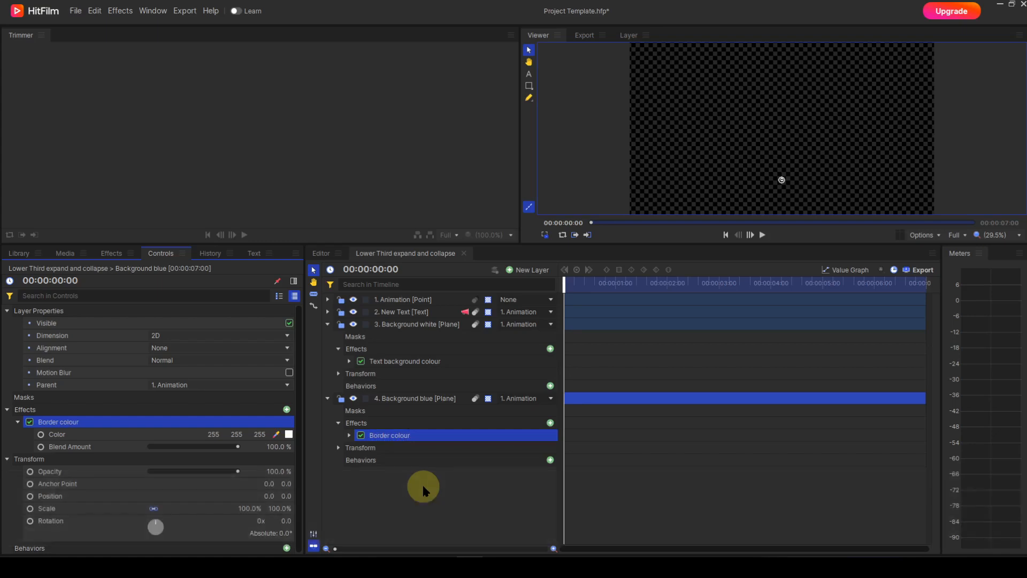
Set the Border colour effect's color to blue, #0055ff
click(348, 435)
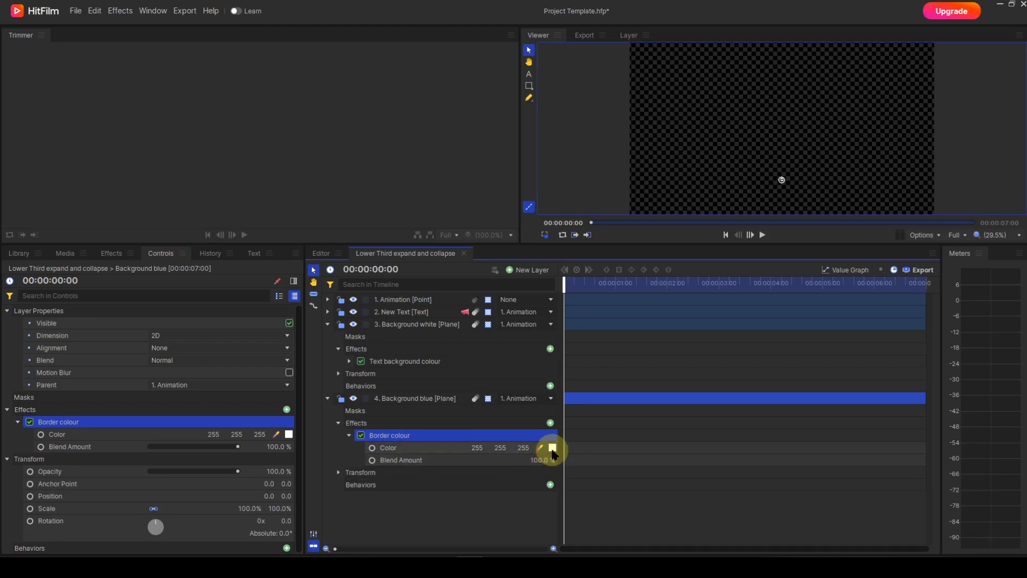
click(553, 449)
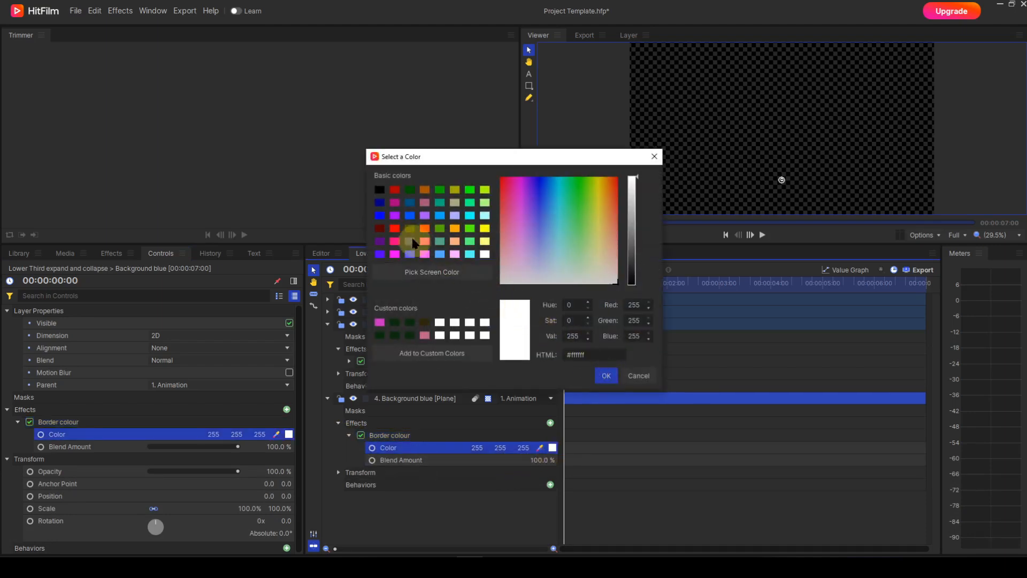
click(410, 217)
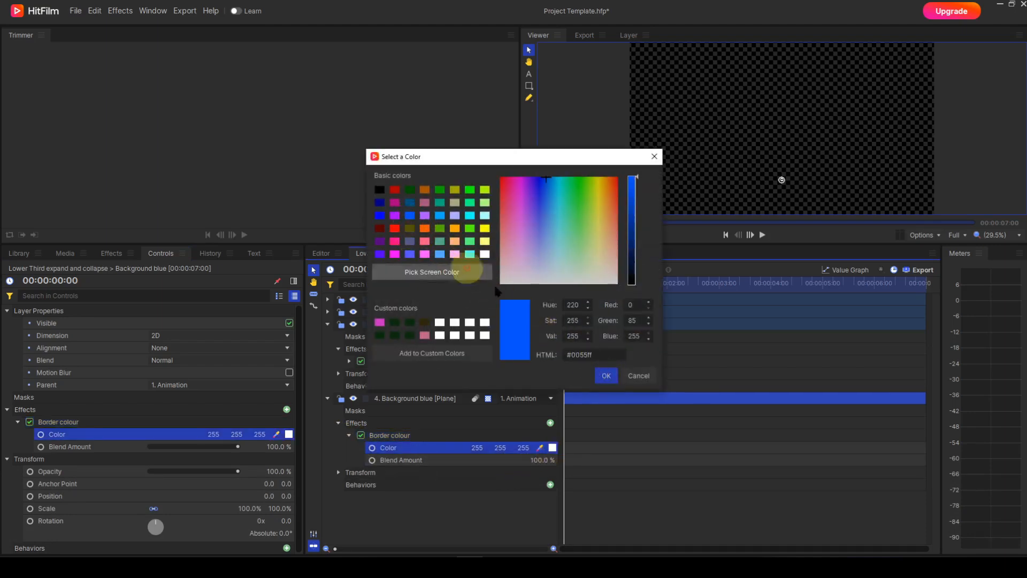
click(606, 376)
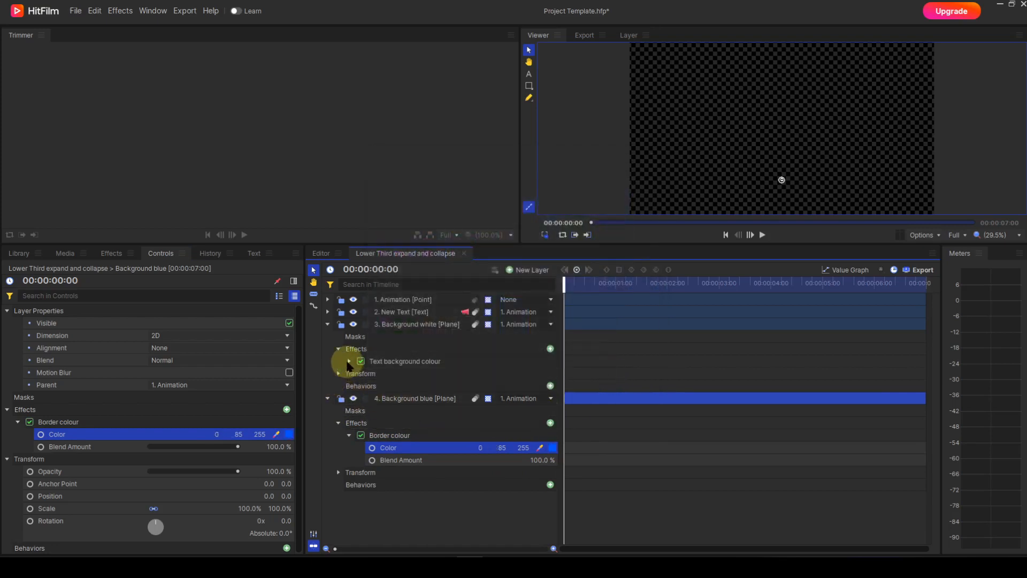
Publish the Color property of both the Text background colour and Border colour effects, and collapse the two background layers
click(349, 361)
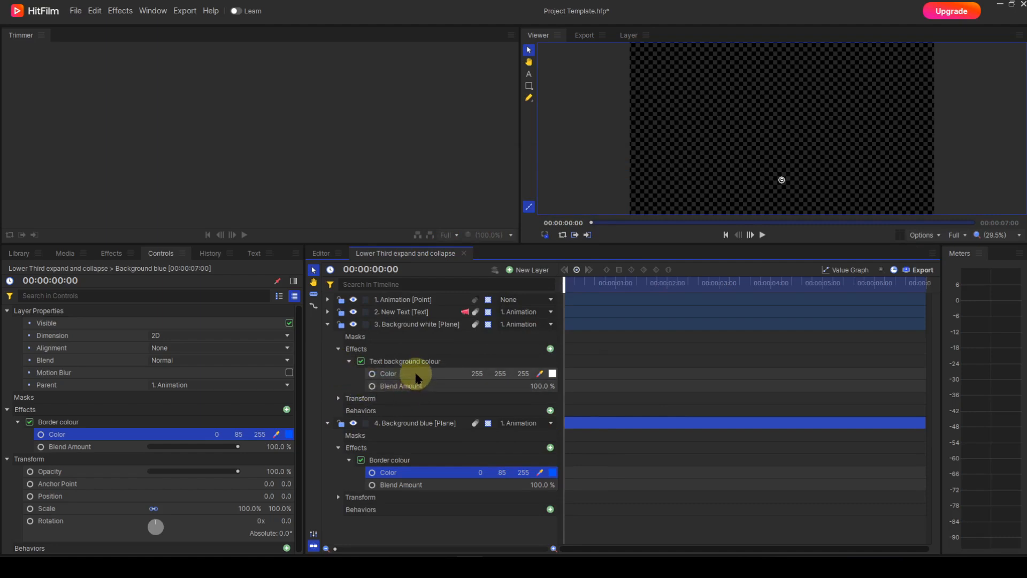
right_click(416, 374)
click(443, 493)
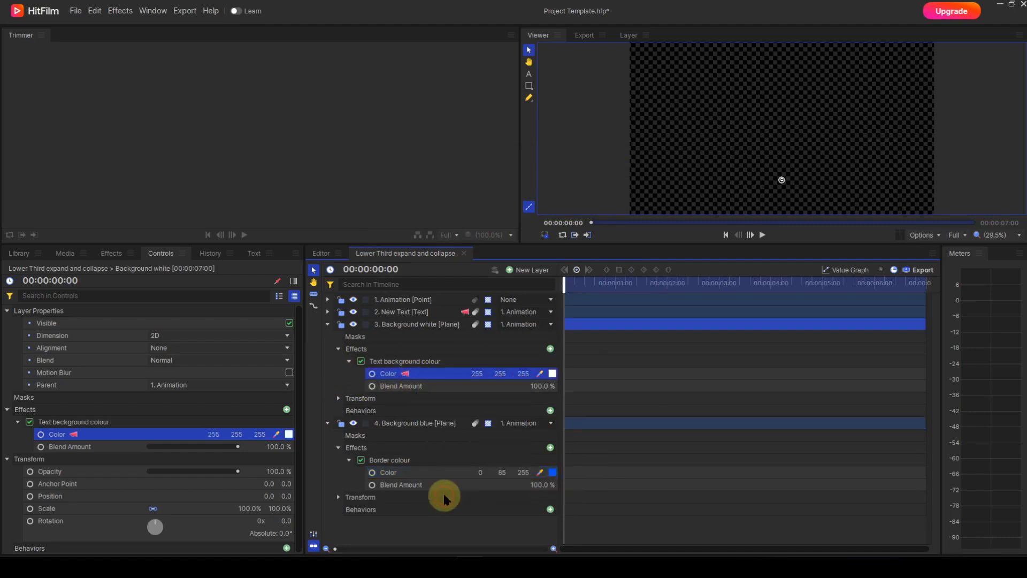
click(424, 470)
right_click(425, 471)
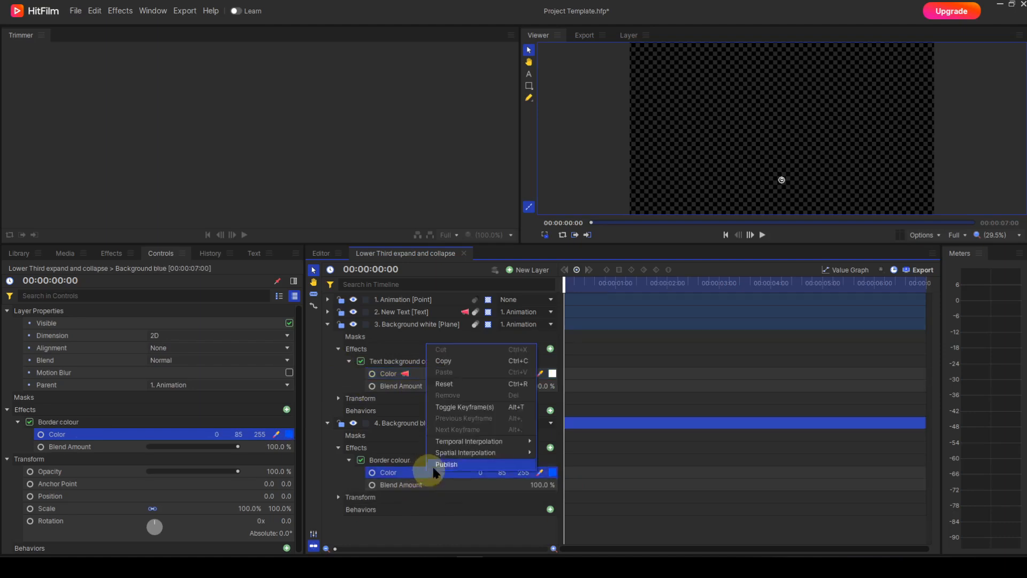
click(439, 465)
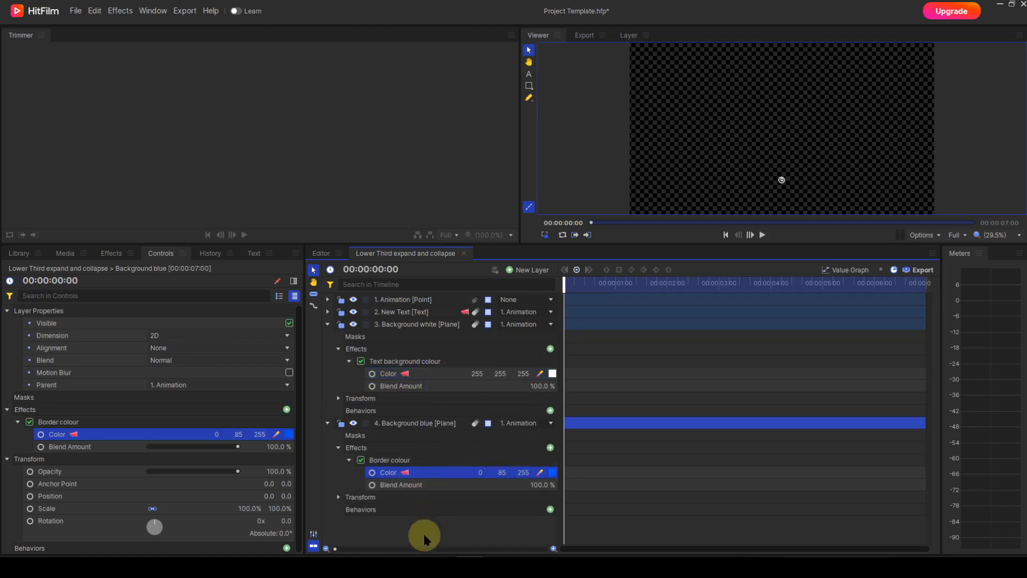
click(327, 423)
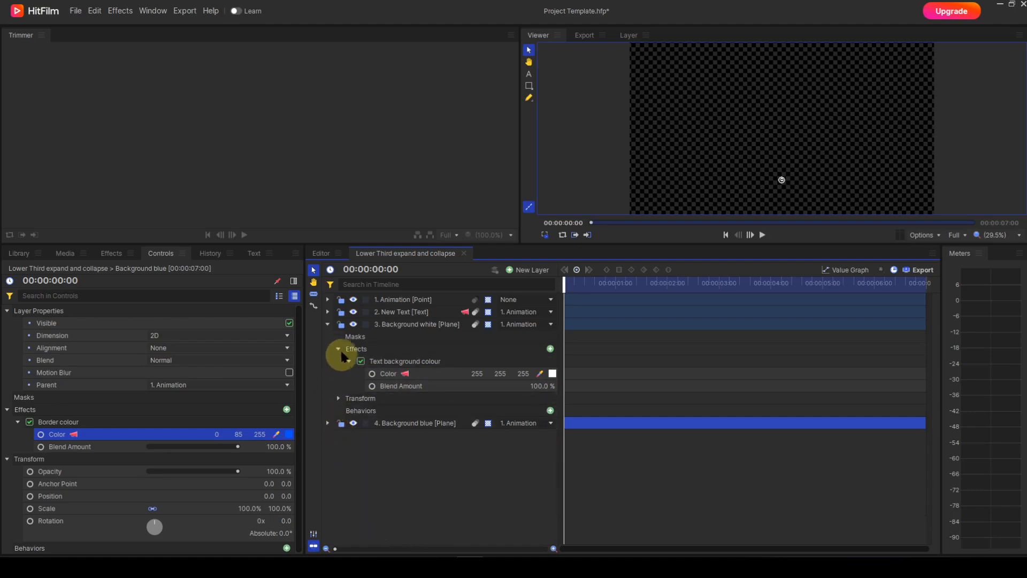
click(328, 324)
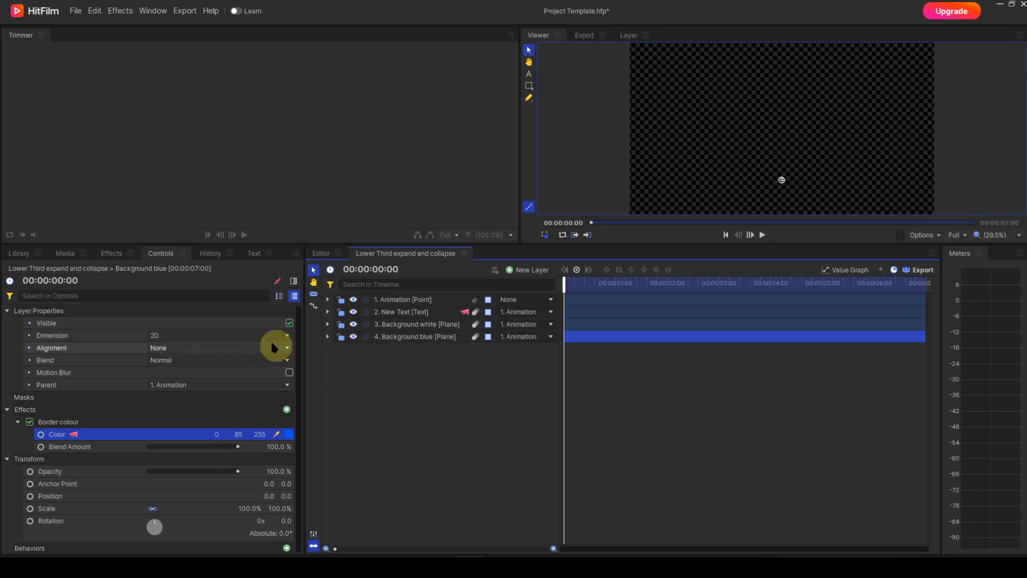
Save the Lower Third expand and collapse composite shot as the template file "Lower Third expand and collapse.hfcs" in the tutorial project folder
click(63, 255)
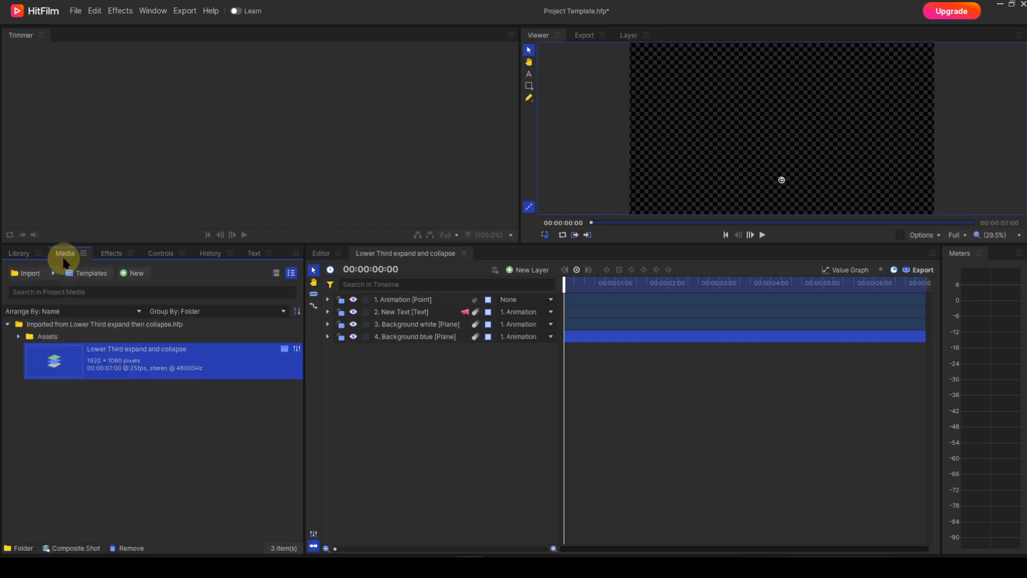
right_click(147, 365)
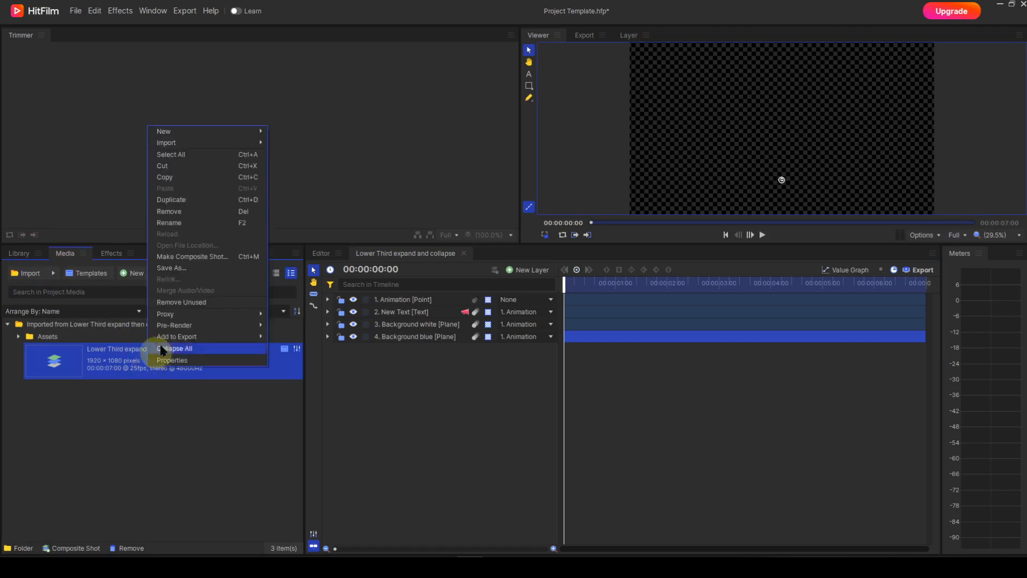
click(178, 268)
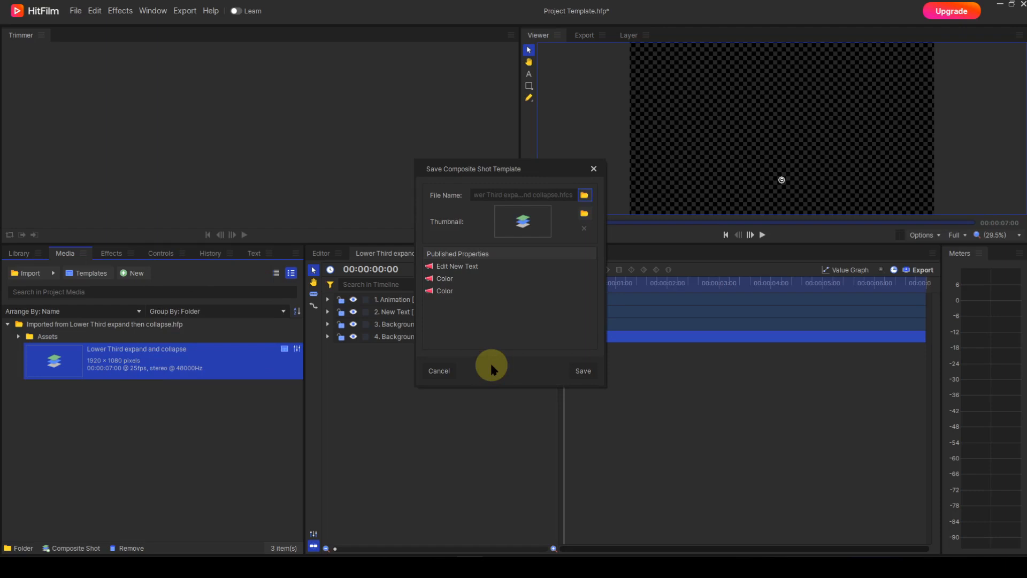
click(584, 195)
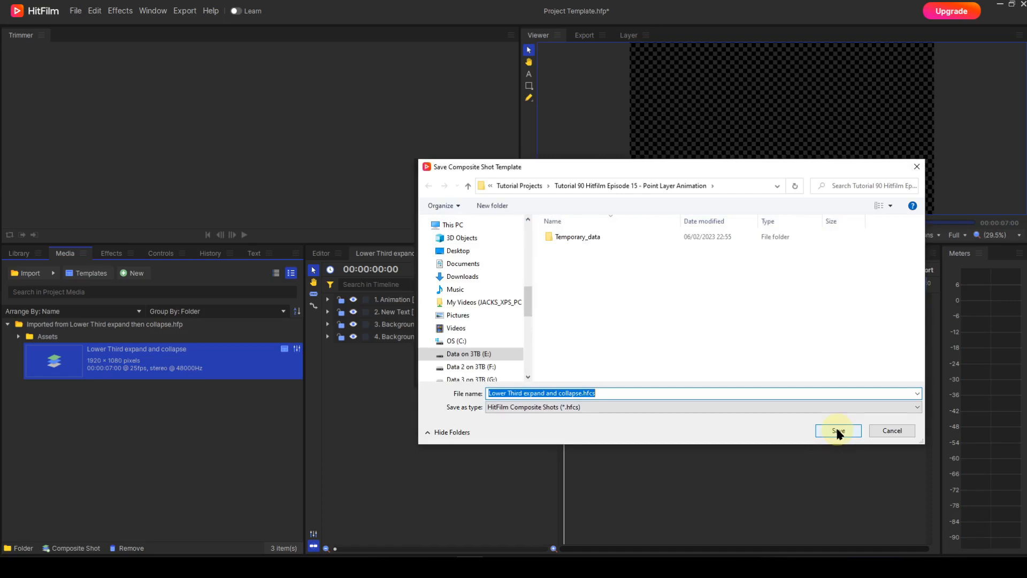
click(838, 431)
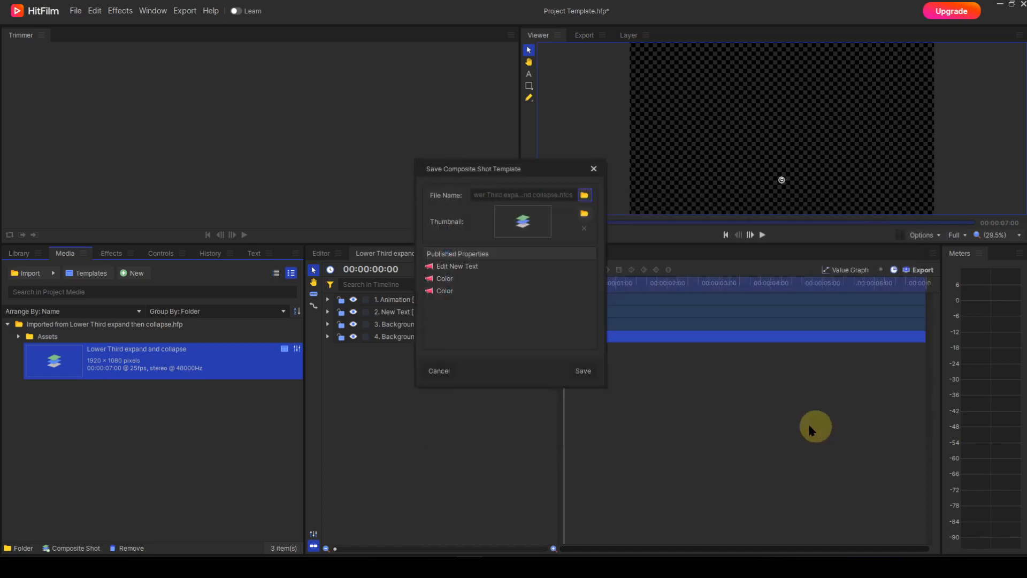
click(584, 371)
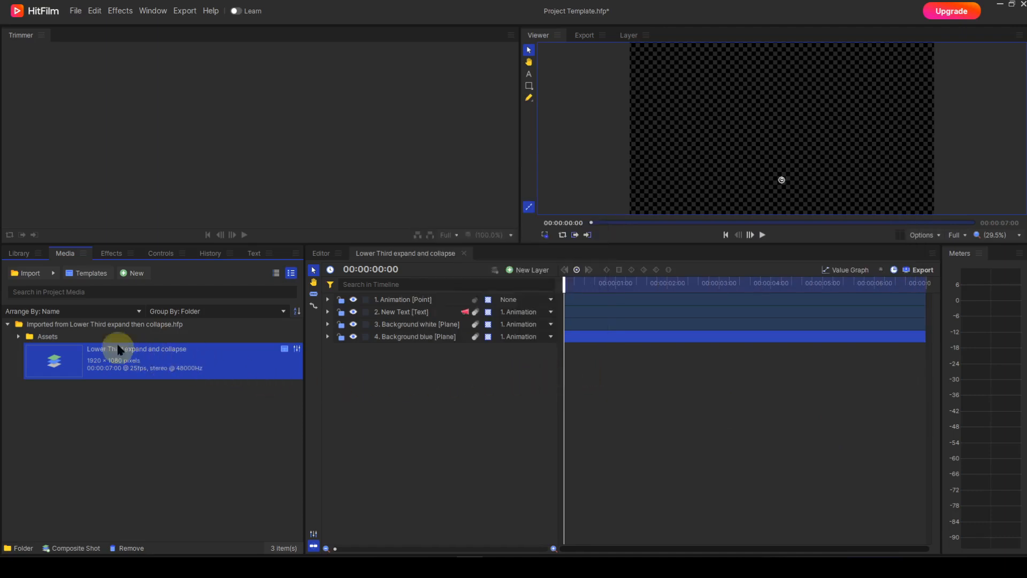
Delete the "Imported from Lower Third expand then collapse.hfp" folder from the project media, including the composite shot in it
click(74, 327)
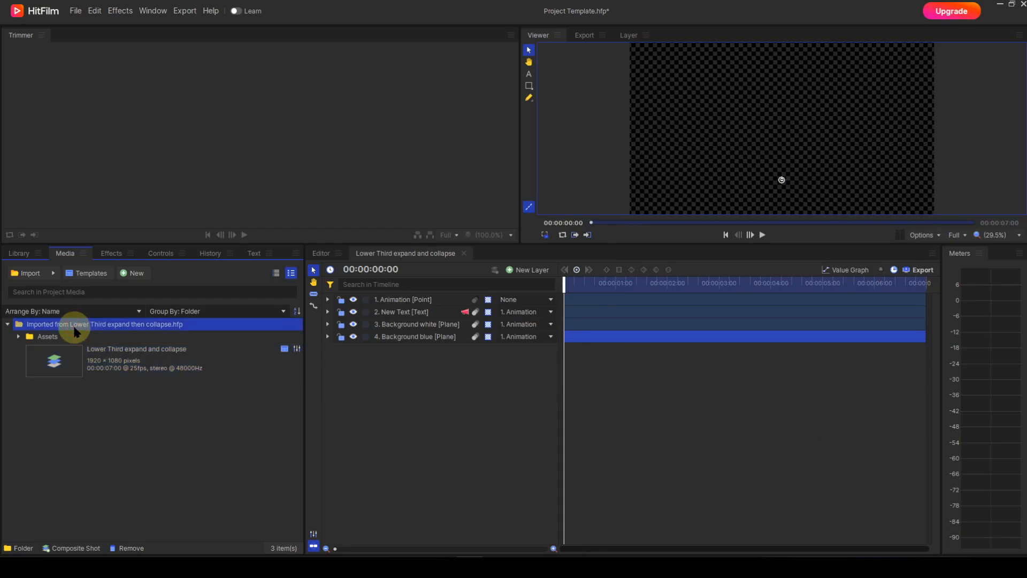
key(Delete)
click(601, 299)
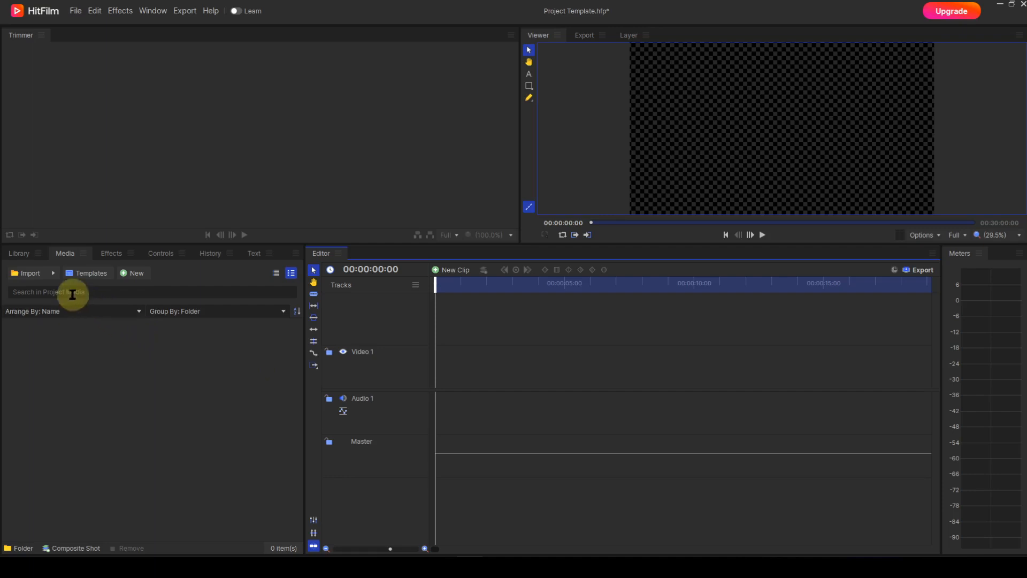
Import the composite shot file "Lower Third expand and collapse.hfcs" into the project media, and delete it again
click(54, 273)
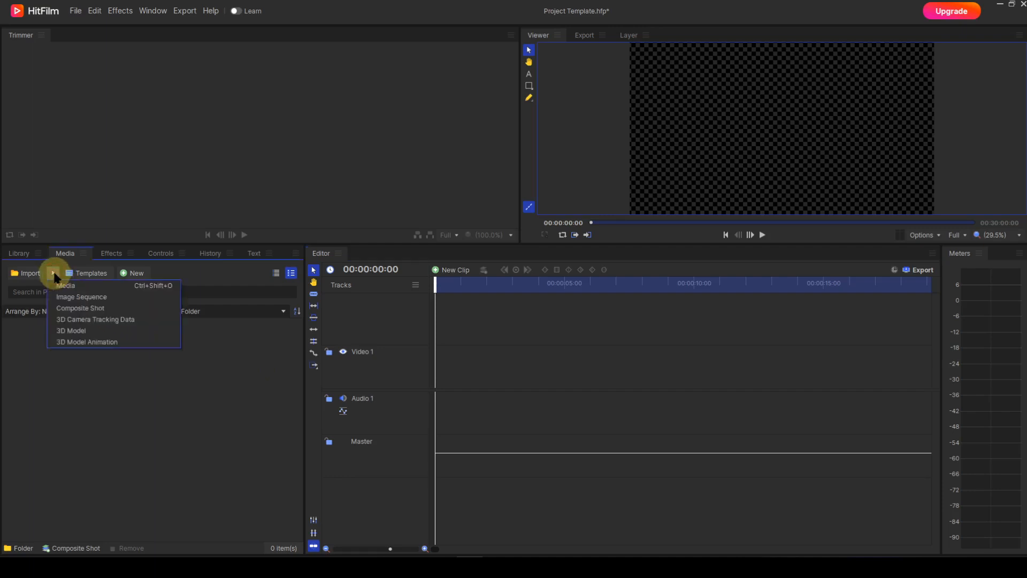
click(75, 297)
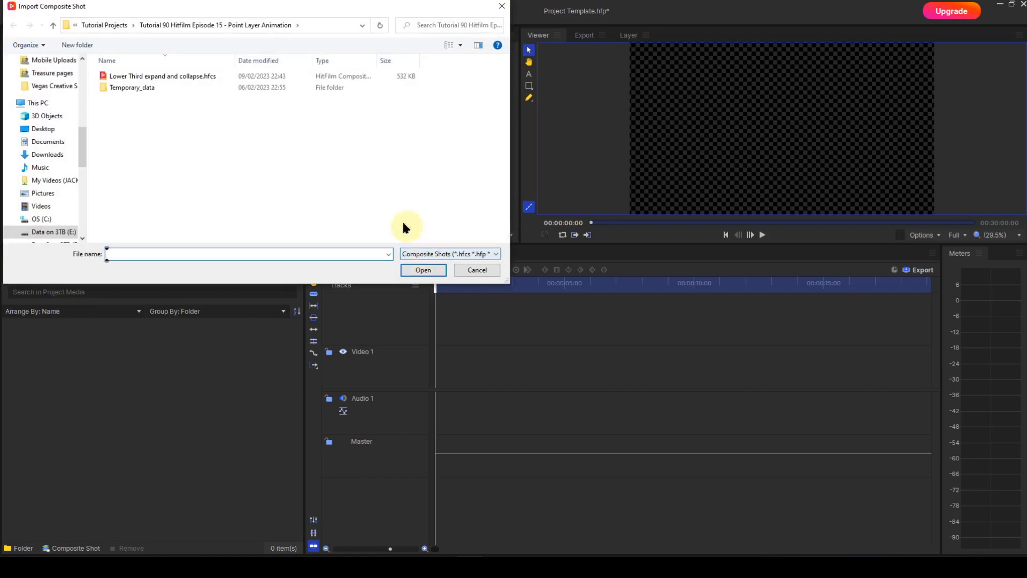
click(197, 76)
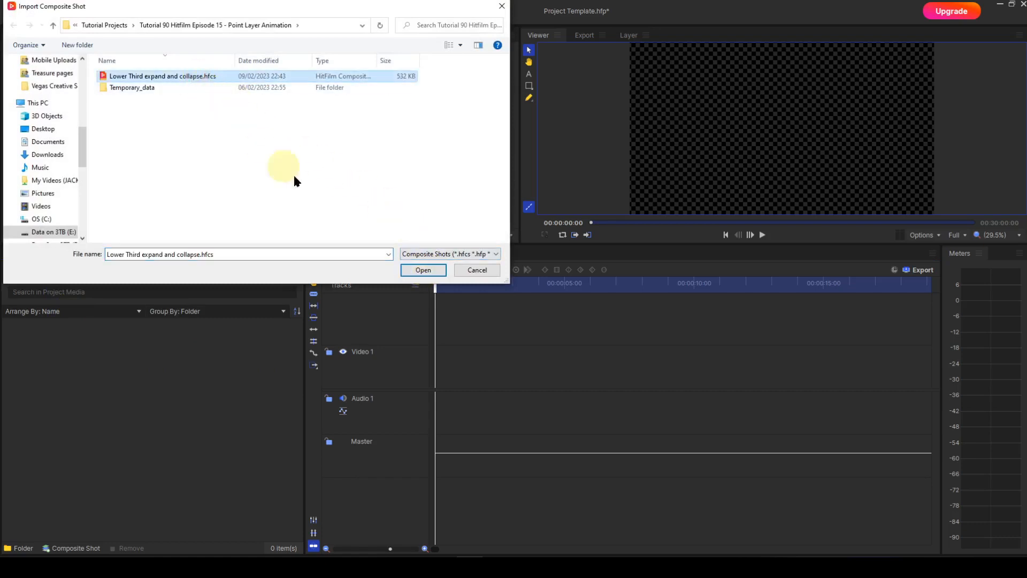
click(413, 270)
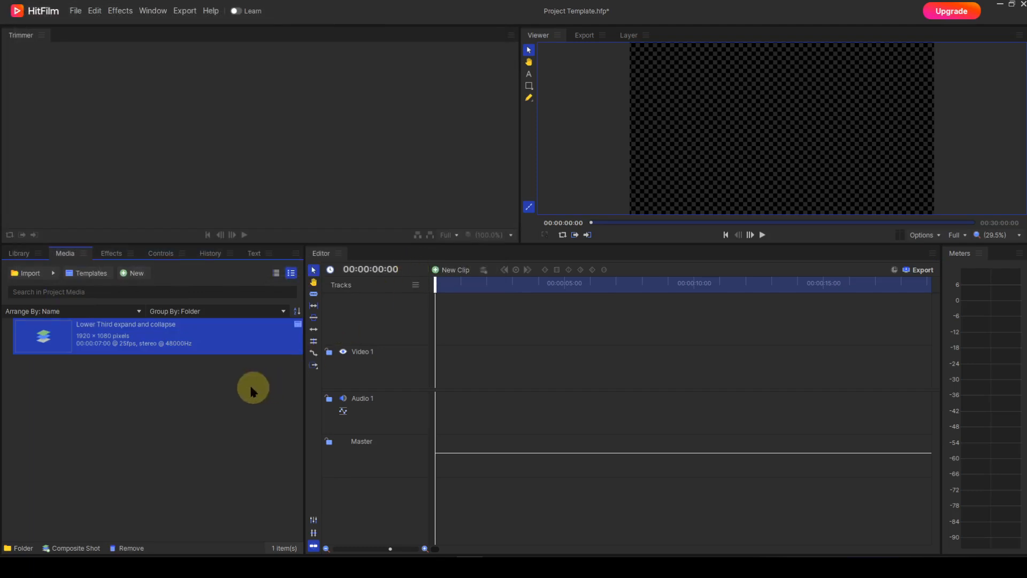
key(Delete)
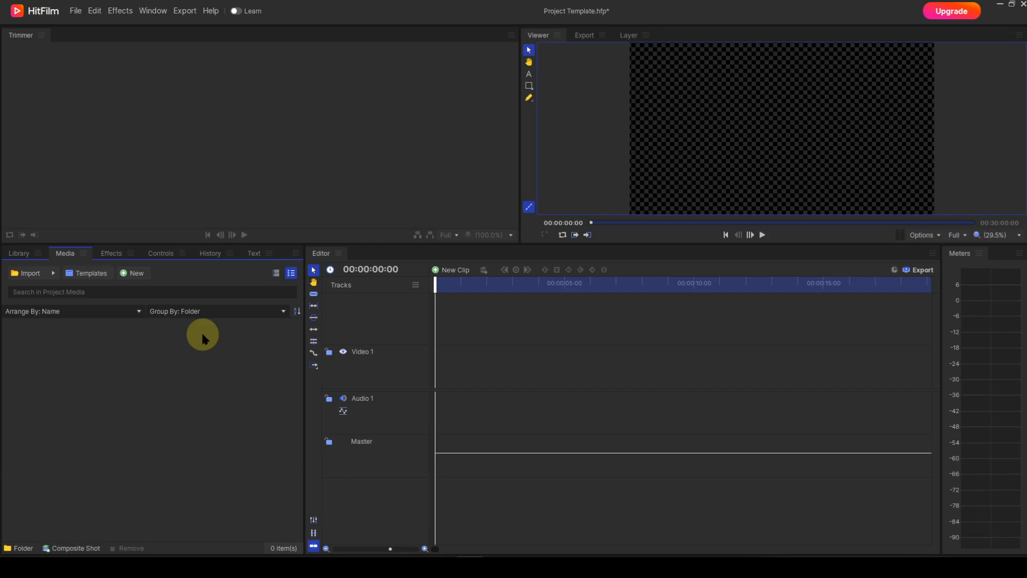
Import the installed template "Lower Third expand and collapse" and place it at the start of the Video 1 track
click(85, 275)
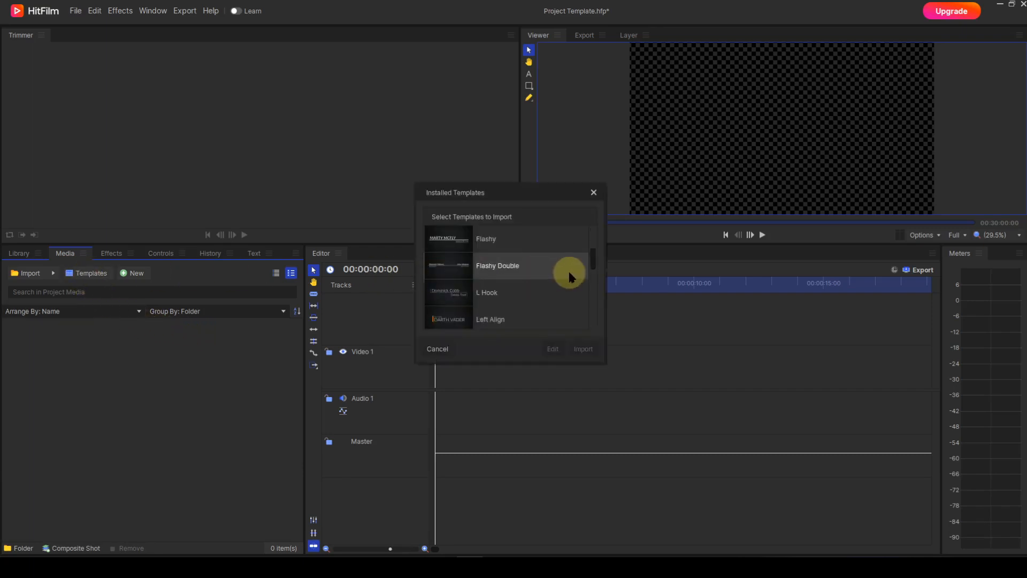
scroll(571, 276, down, 2)
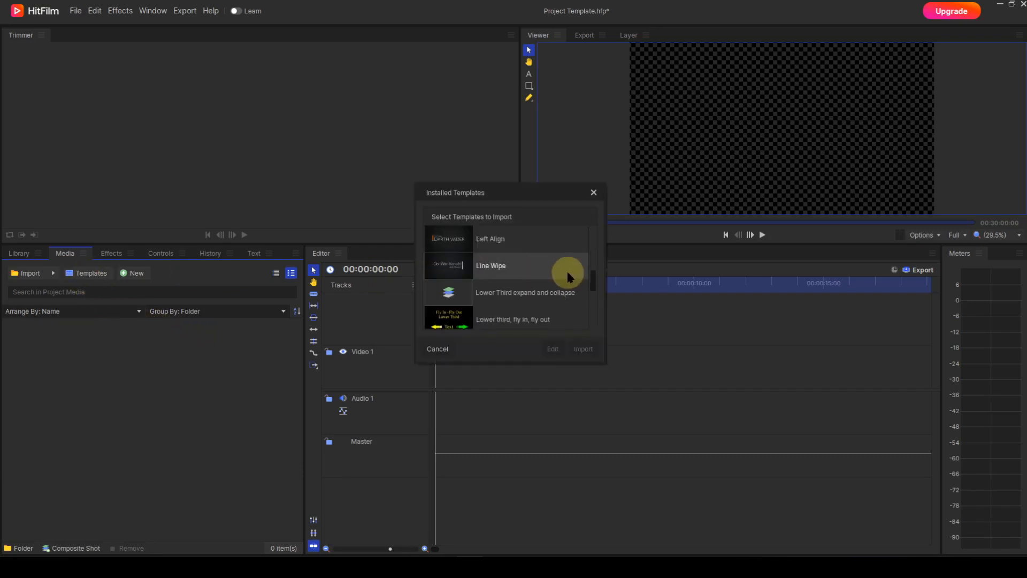
click(553, 298)
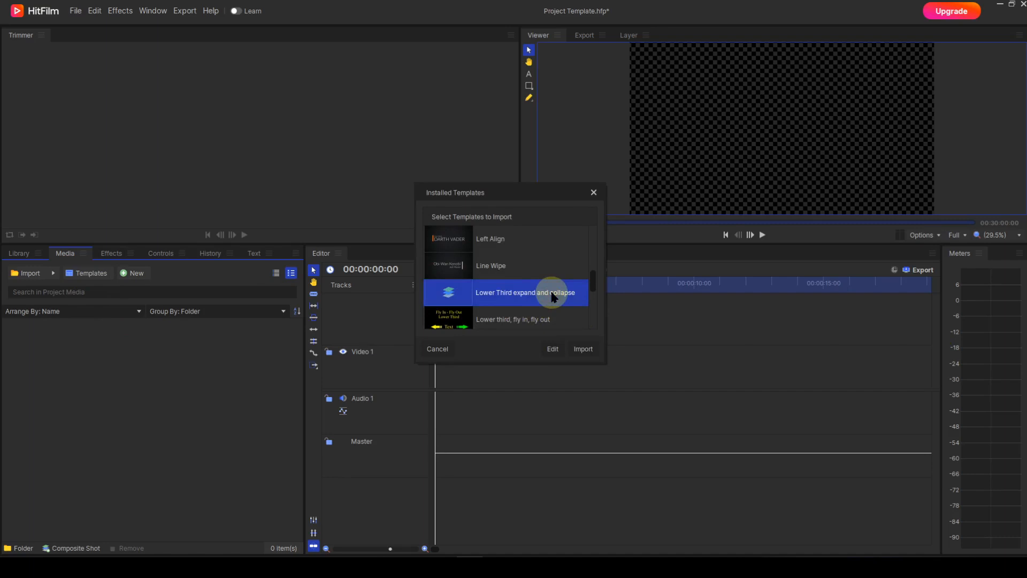
click(584, 347)
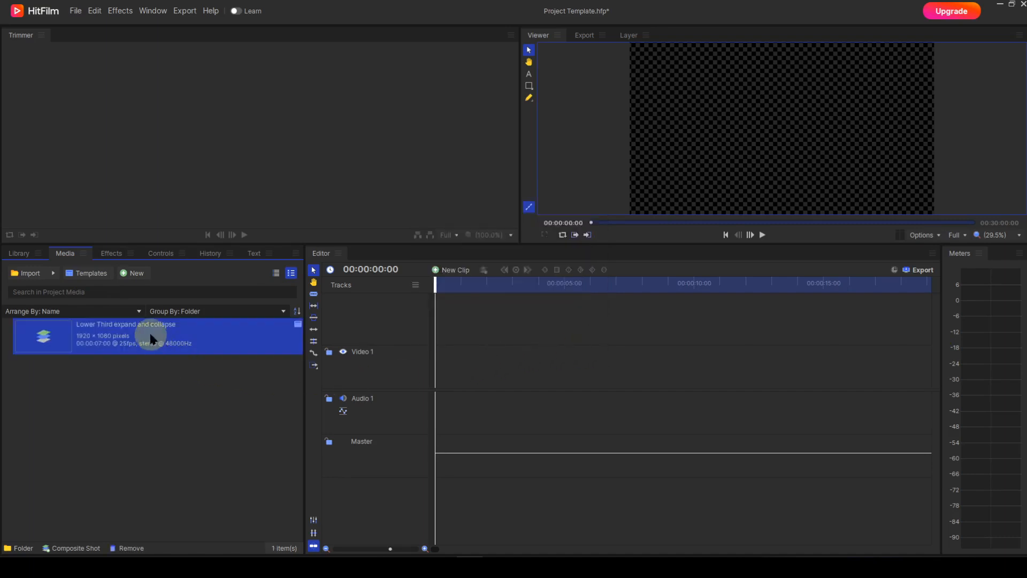
drag(151, 338, 432, 372)
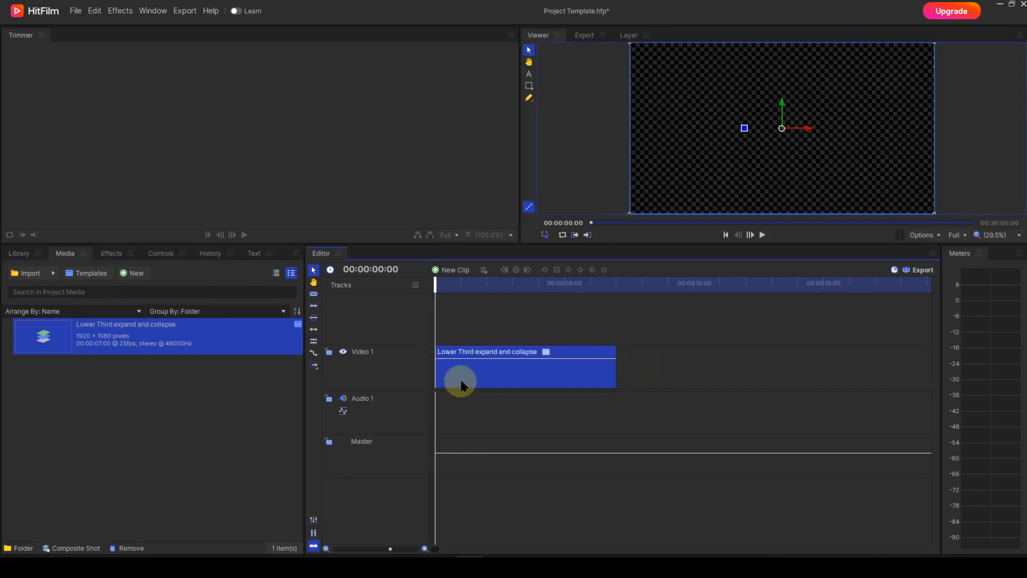
At 00:00:03:08, change the clip's published text to "My Lower Third Text"
click(521, 284)
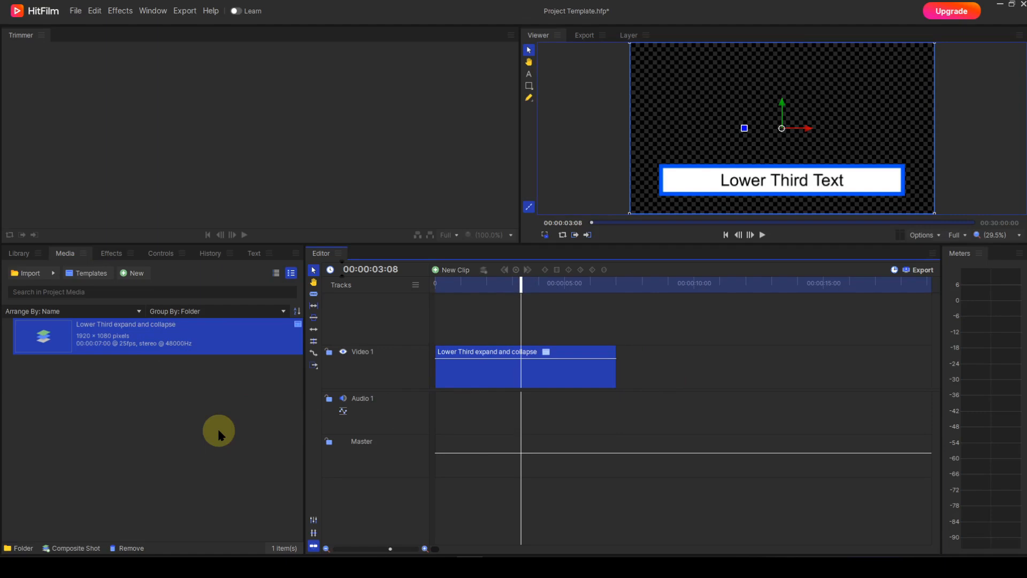
click(168, 256)
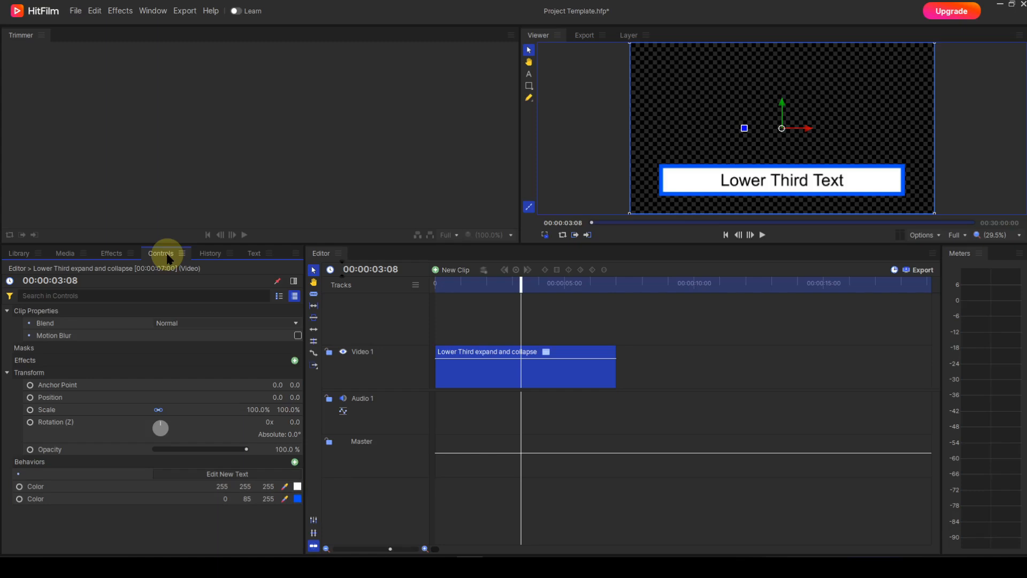
click(217, 474)
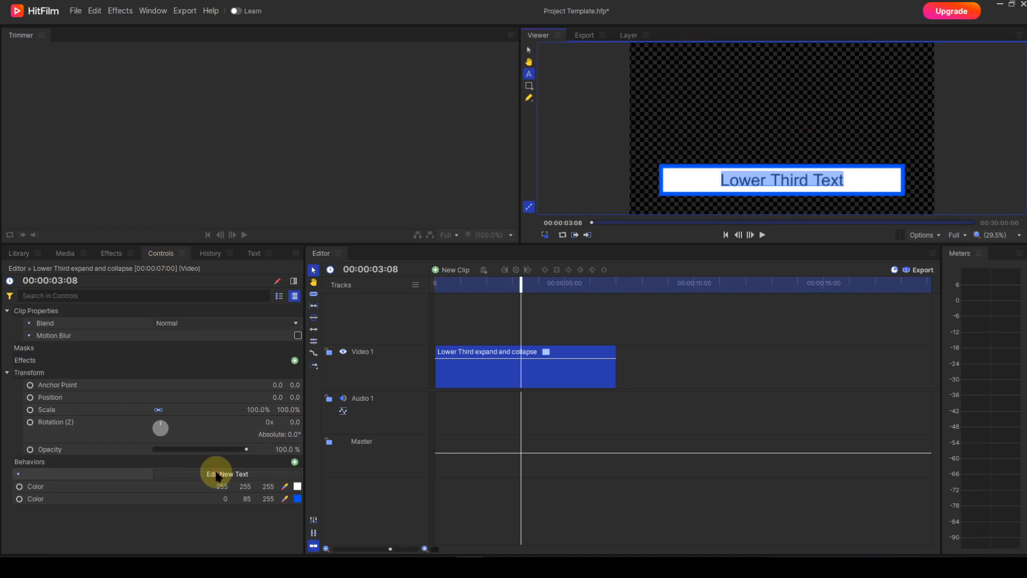
text(M)
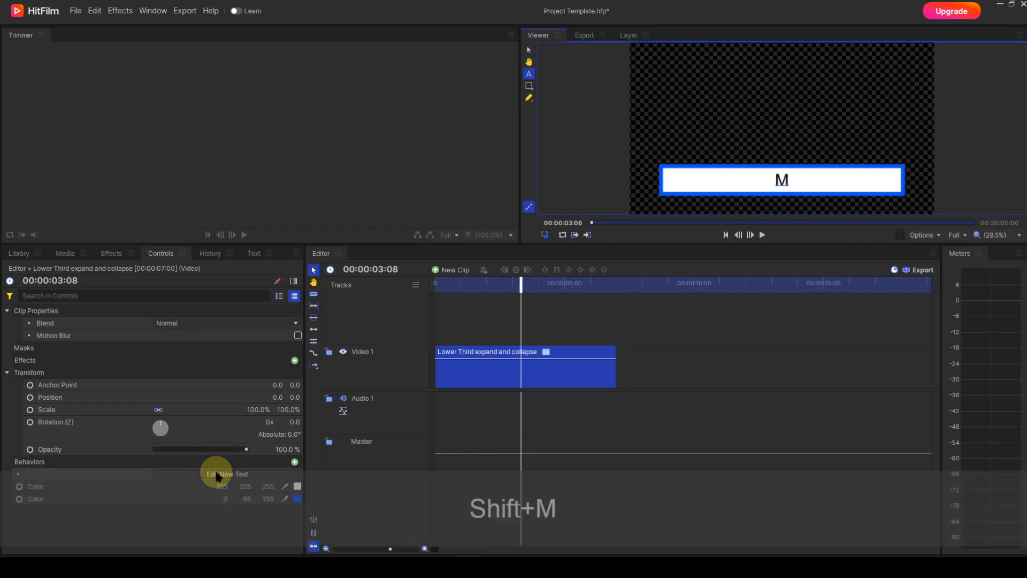
text(y L)
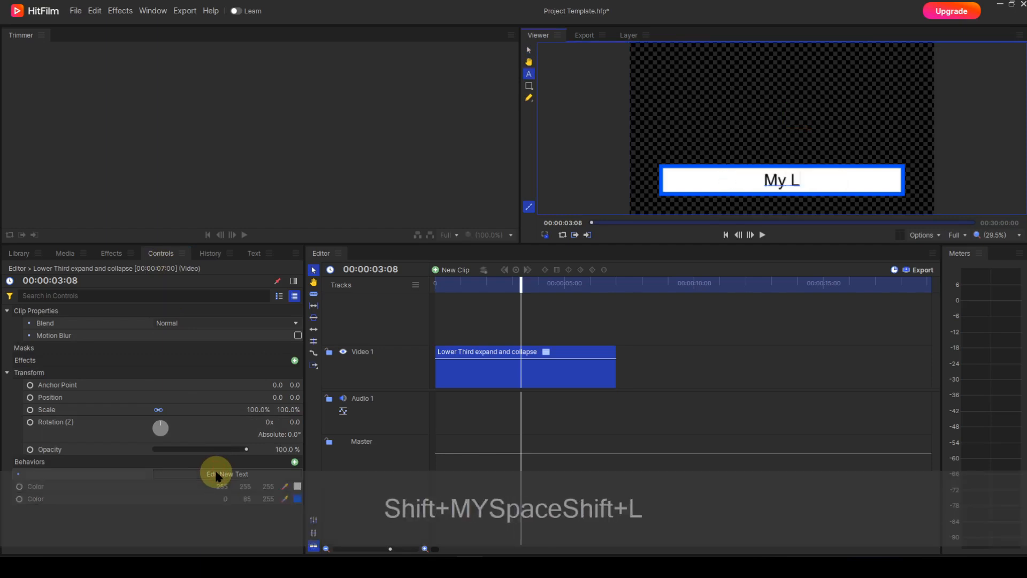
text(ower)
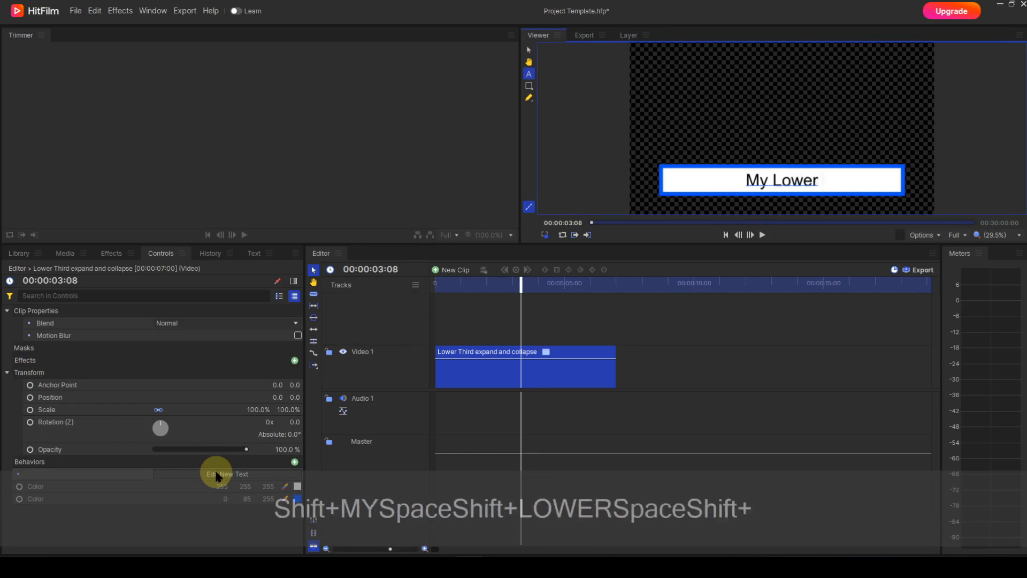
text( Third)
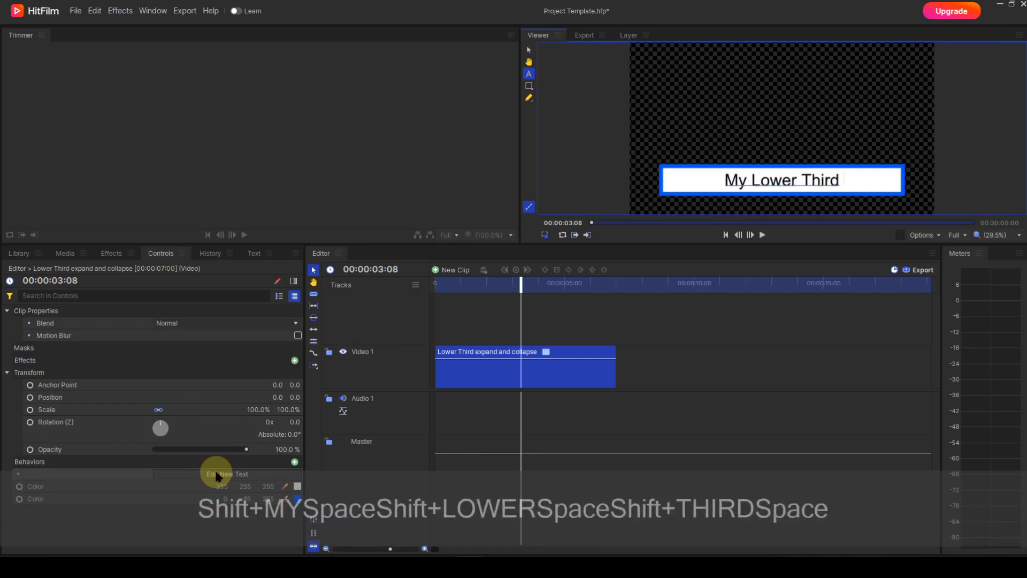
text( Text)
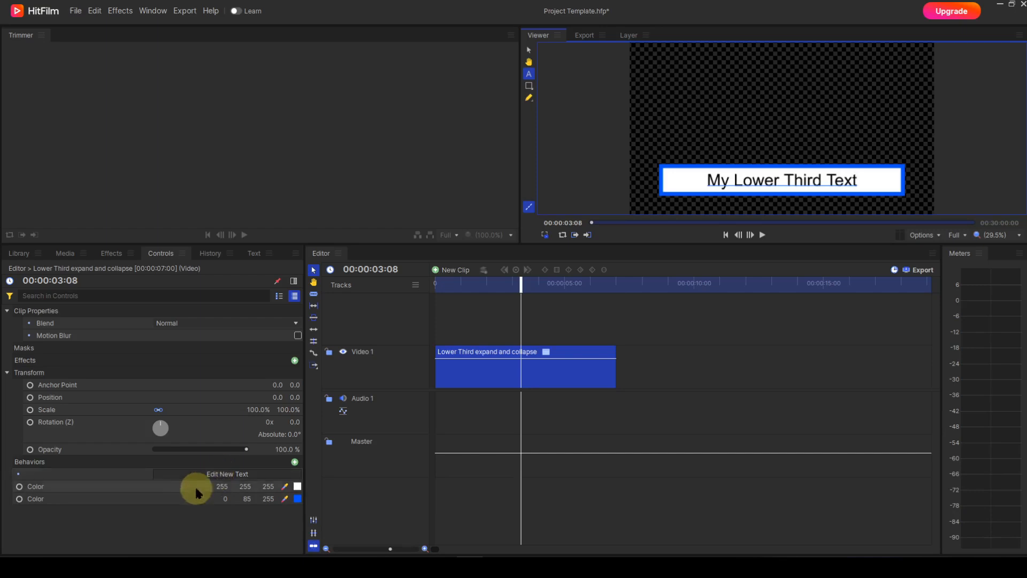
Set the clip's published text background color to yellow, #ffff00, and its published border color to green (0, 255, 0)
click(297, 486)
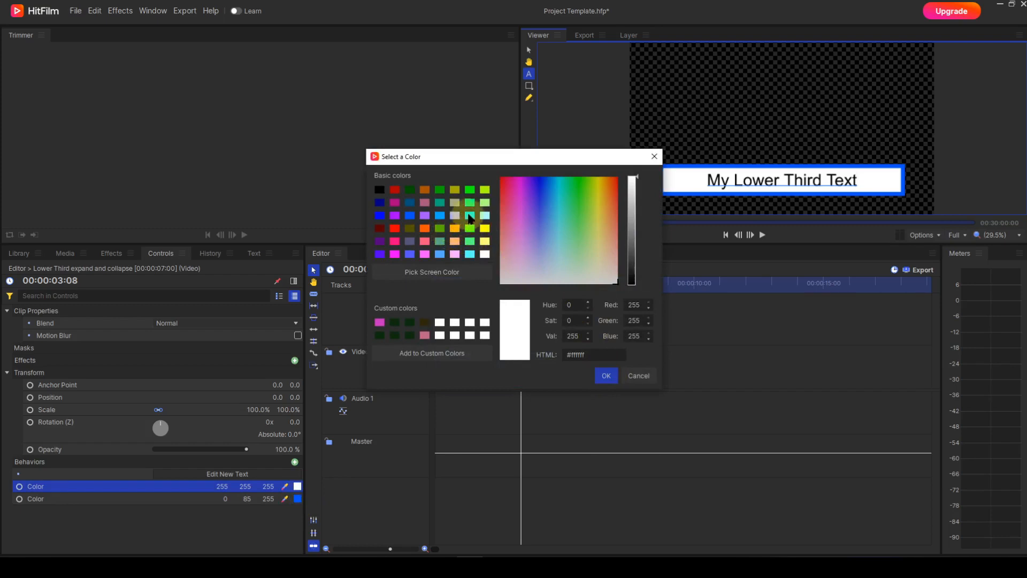
click(484, 229)
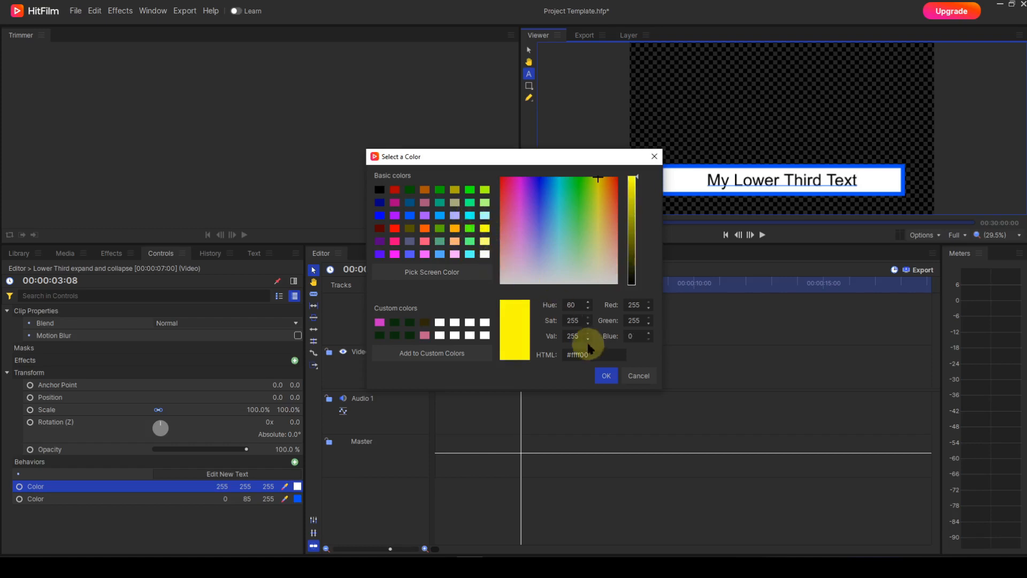
click(606, 376)
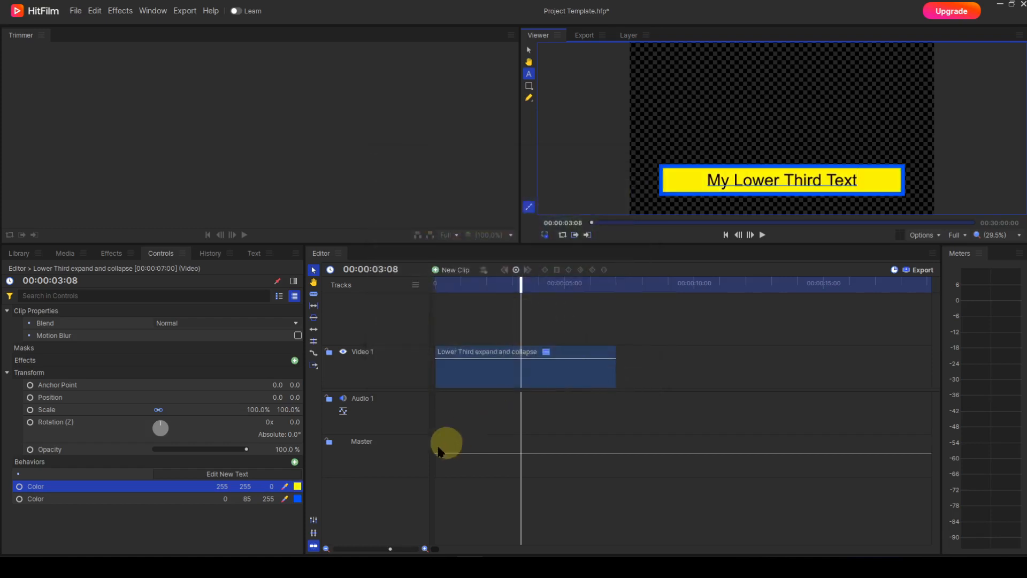
click(295, 498)
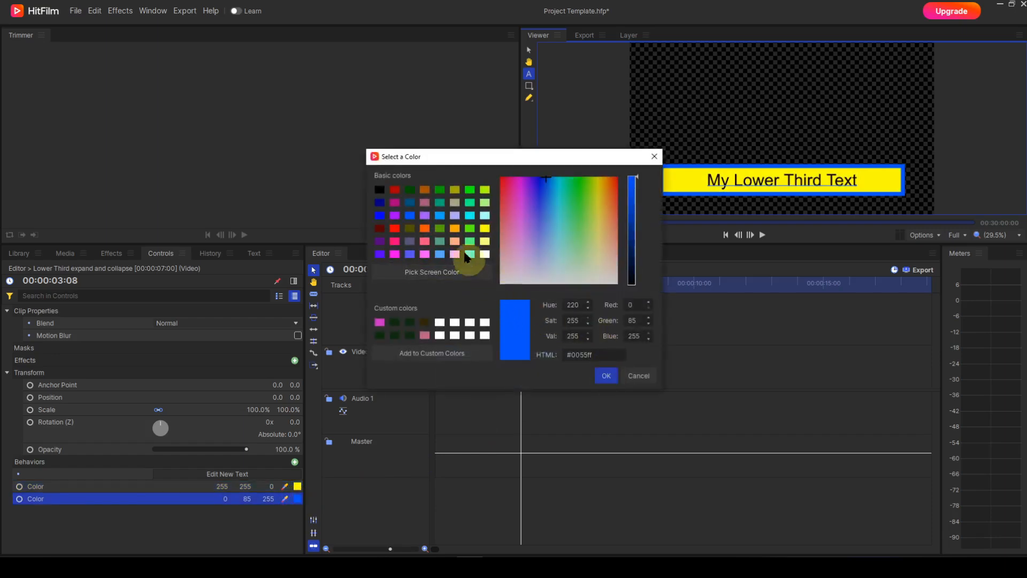
click(469, 197)
click(606, 375)
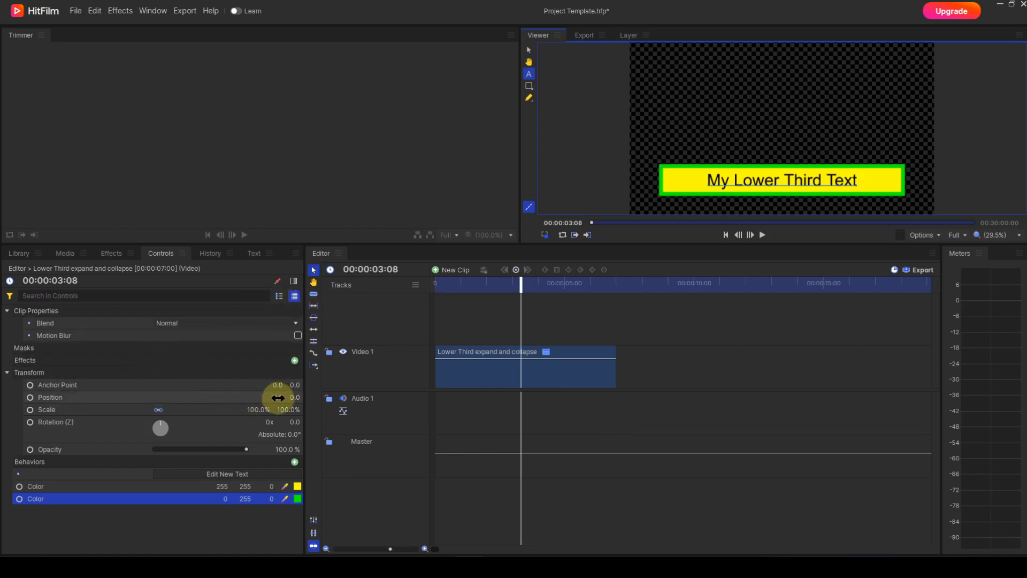
Scale the lower third clip to 56% and set its vertical position to -139
drag(294, 397, 292, 397)
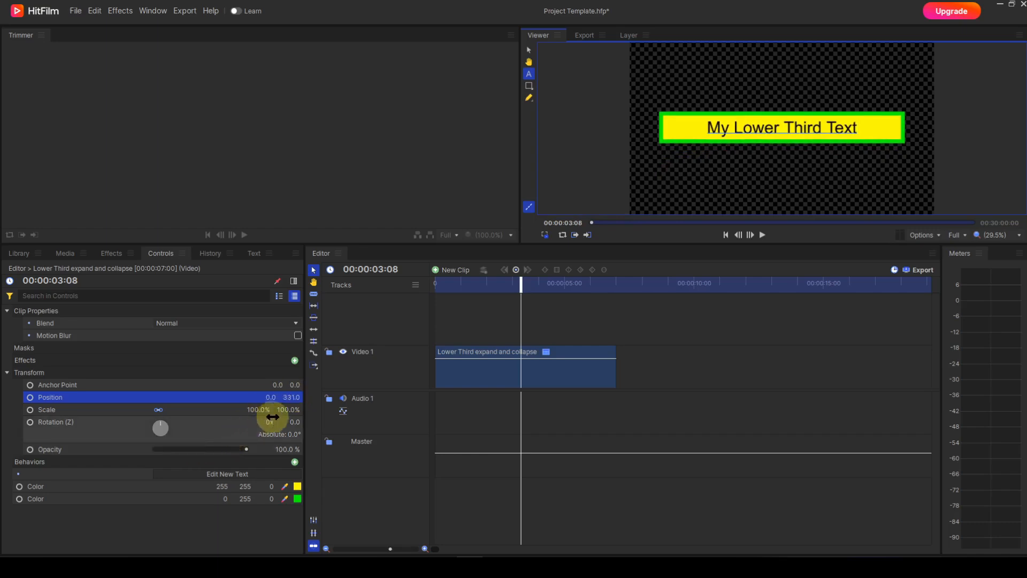
drag(256, 411, 248, 412)
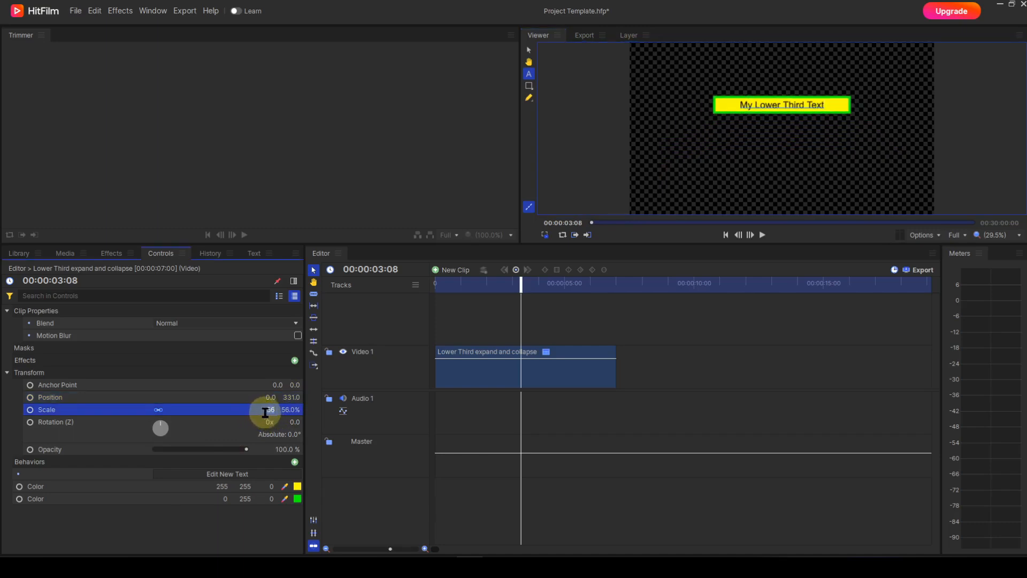
drag(288, 397, 289, 396)
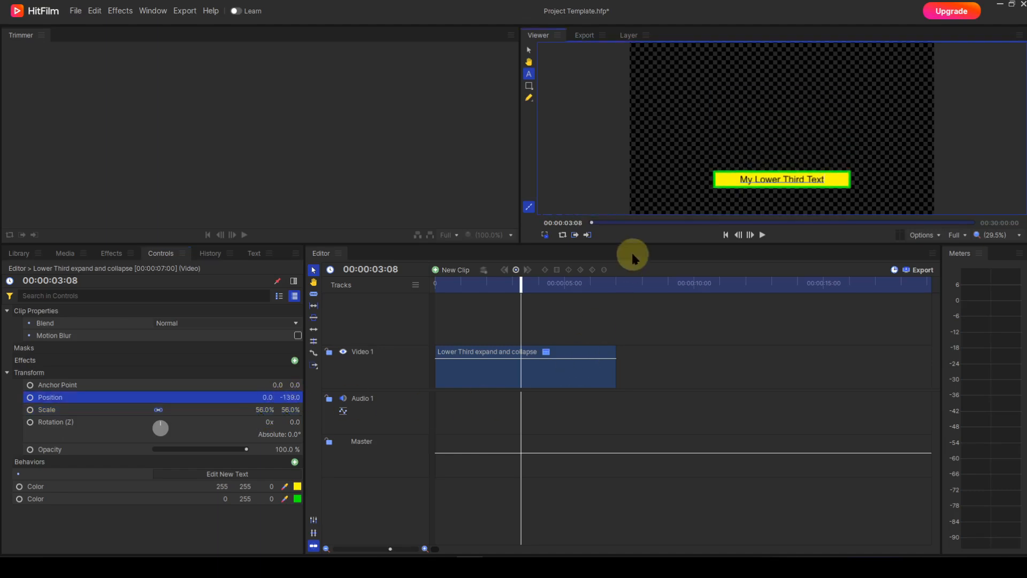
Play the lower third animation from the beginning past the clip's end, and return the playhead to the start
click(726, 235)
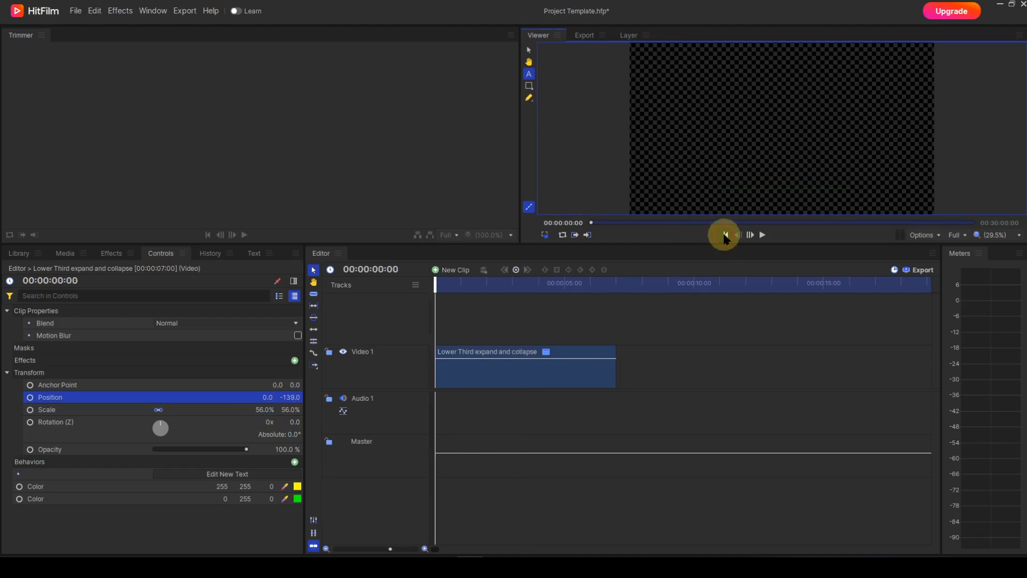
click(762, 235)
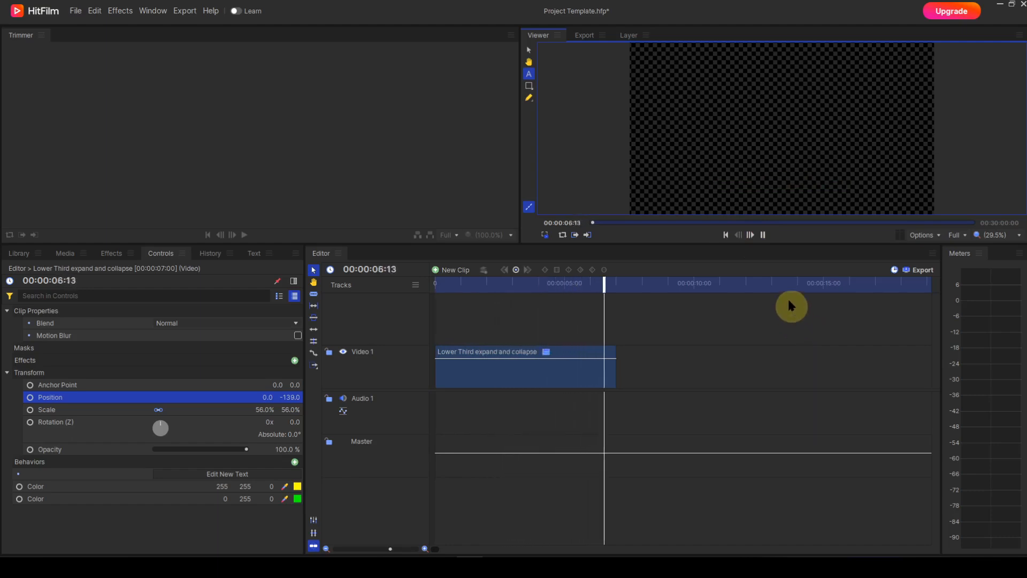
click(763, 235)
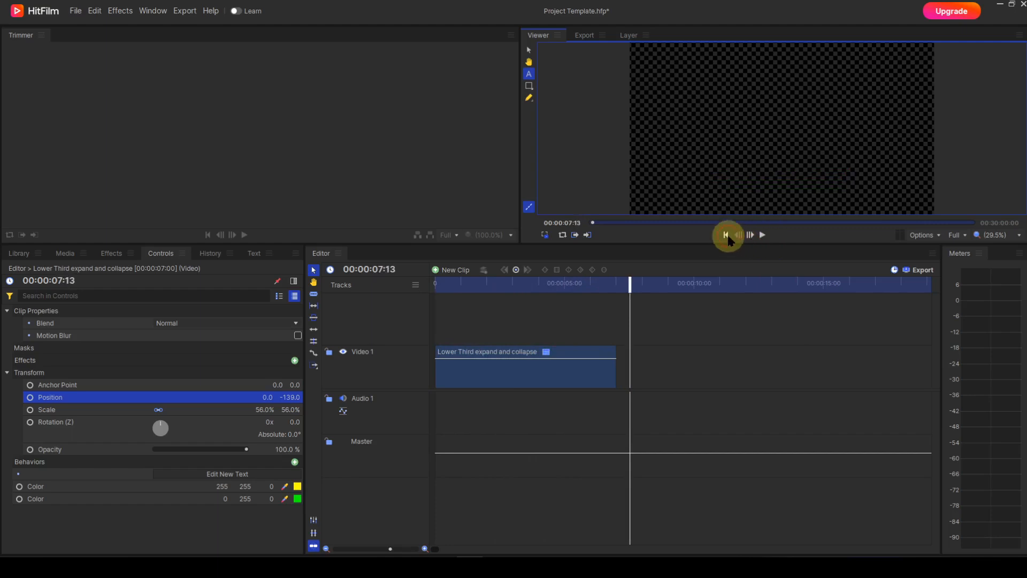
click(726, 235)
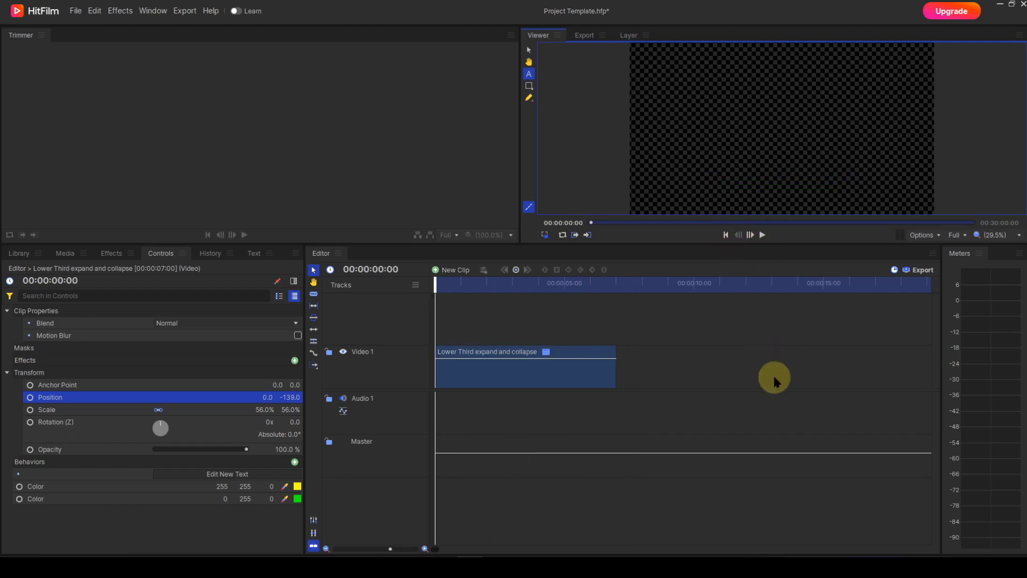